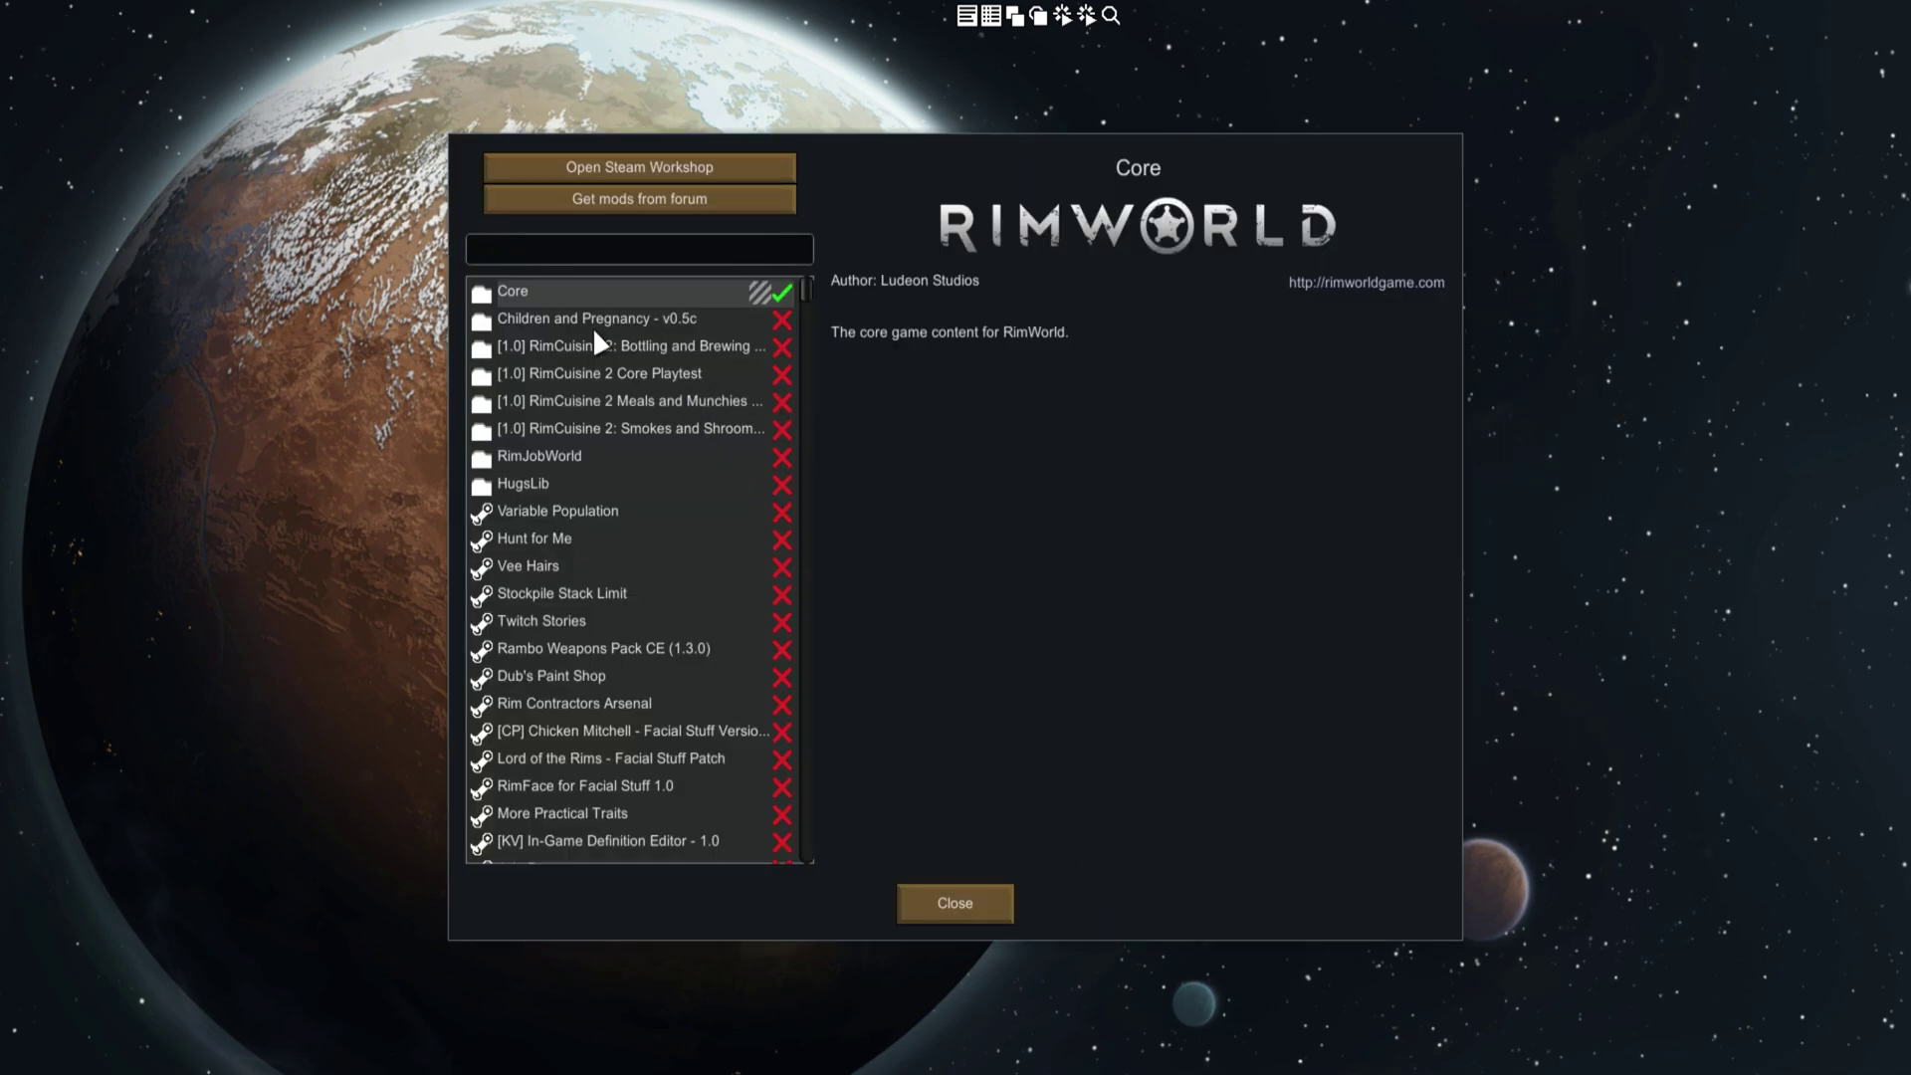
Step: Review the mods mismatch list for the Velanuay save, then go back without loading it
click(926, 903)
click(1473, 503)
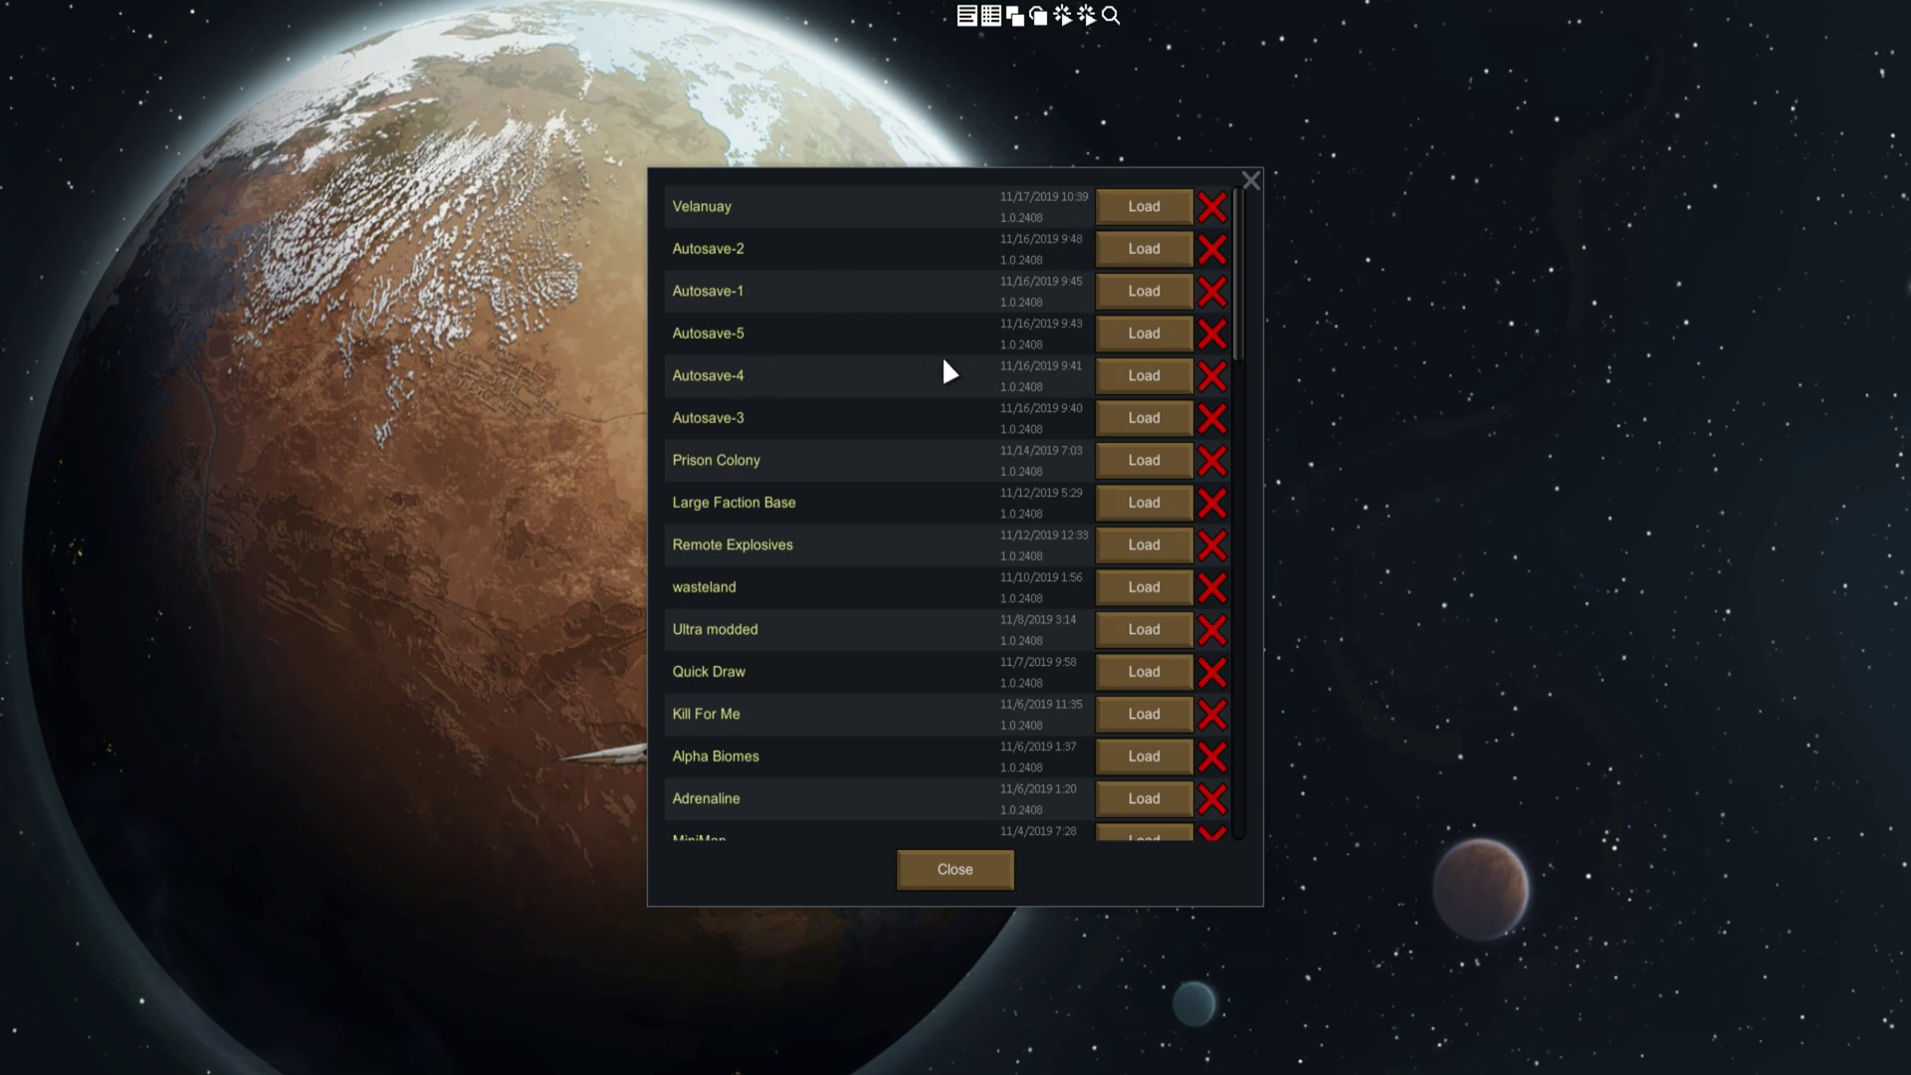
click(1150, 207)
scroll(896, 557, down, 2)
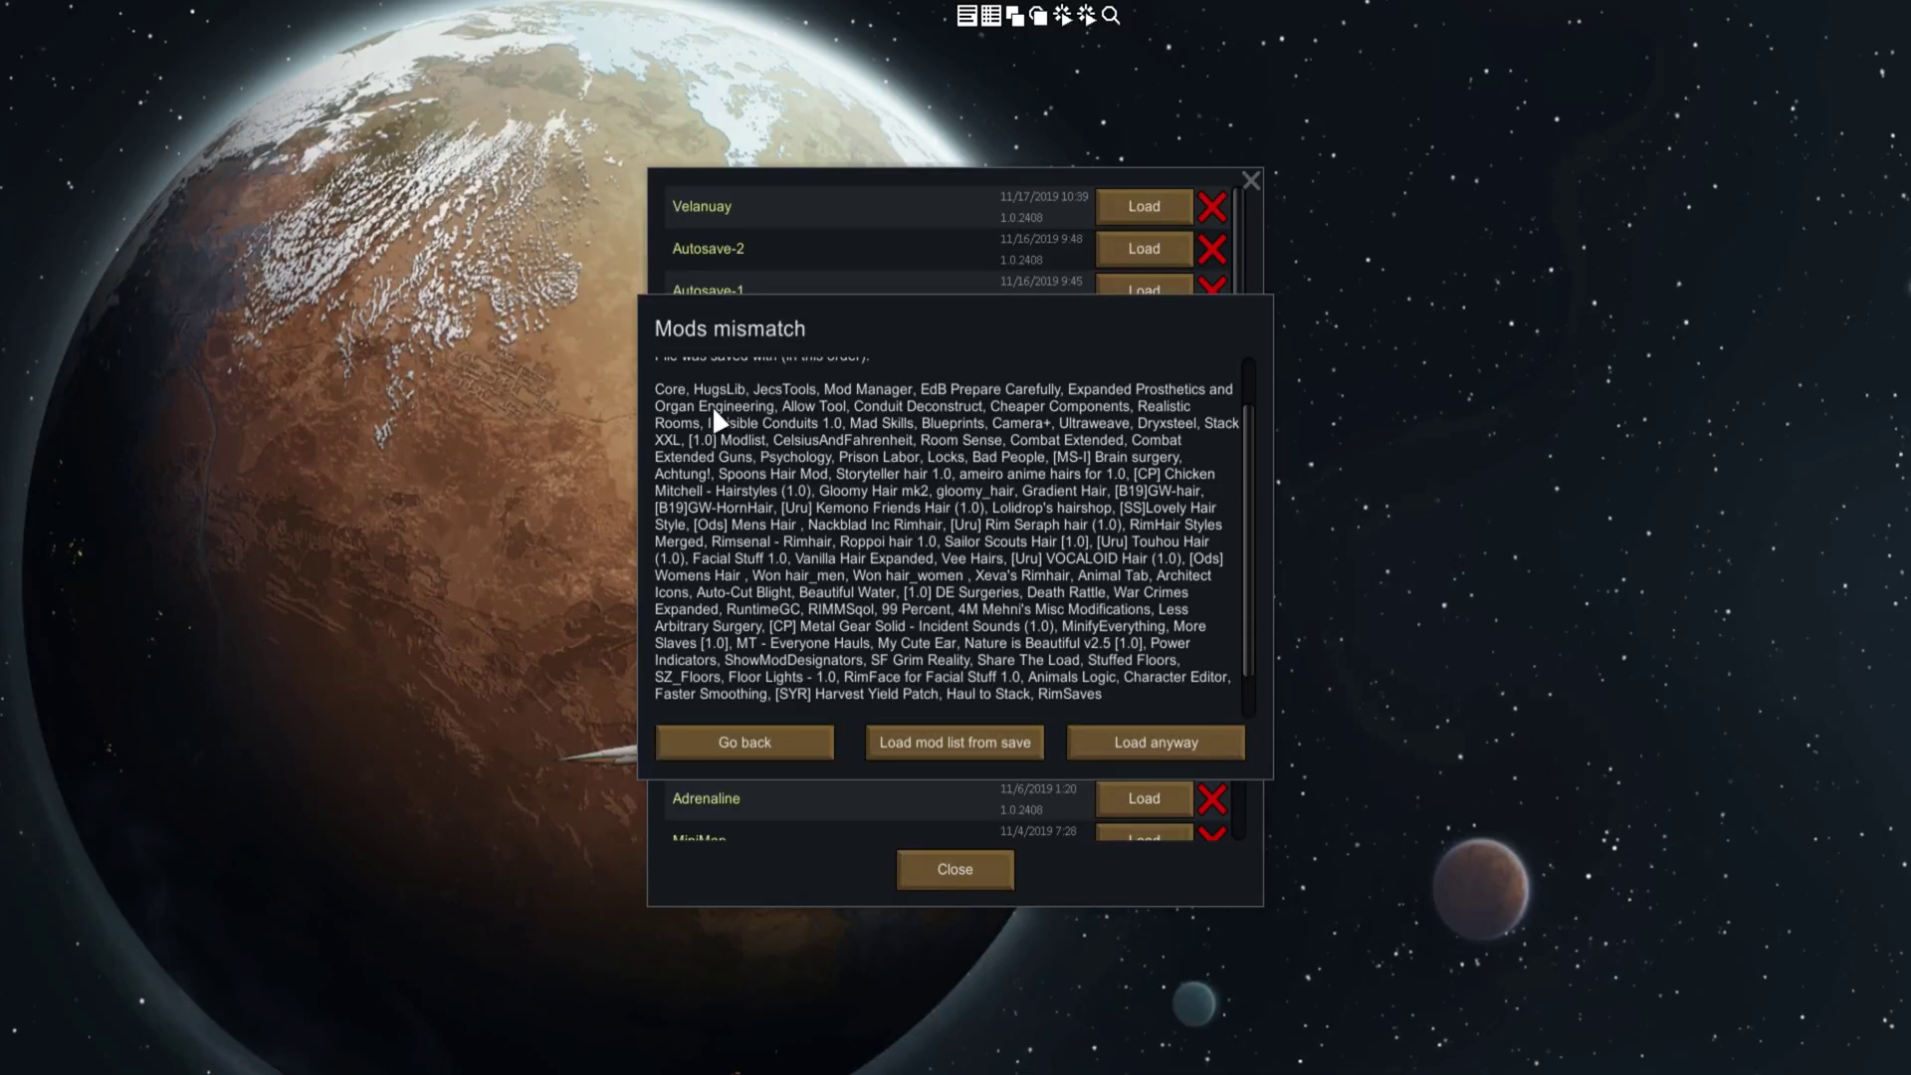
scroll(713, 411, up, 2)
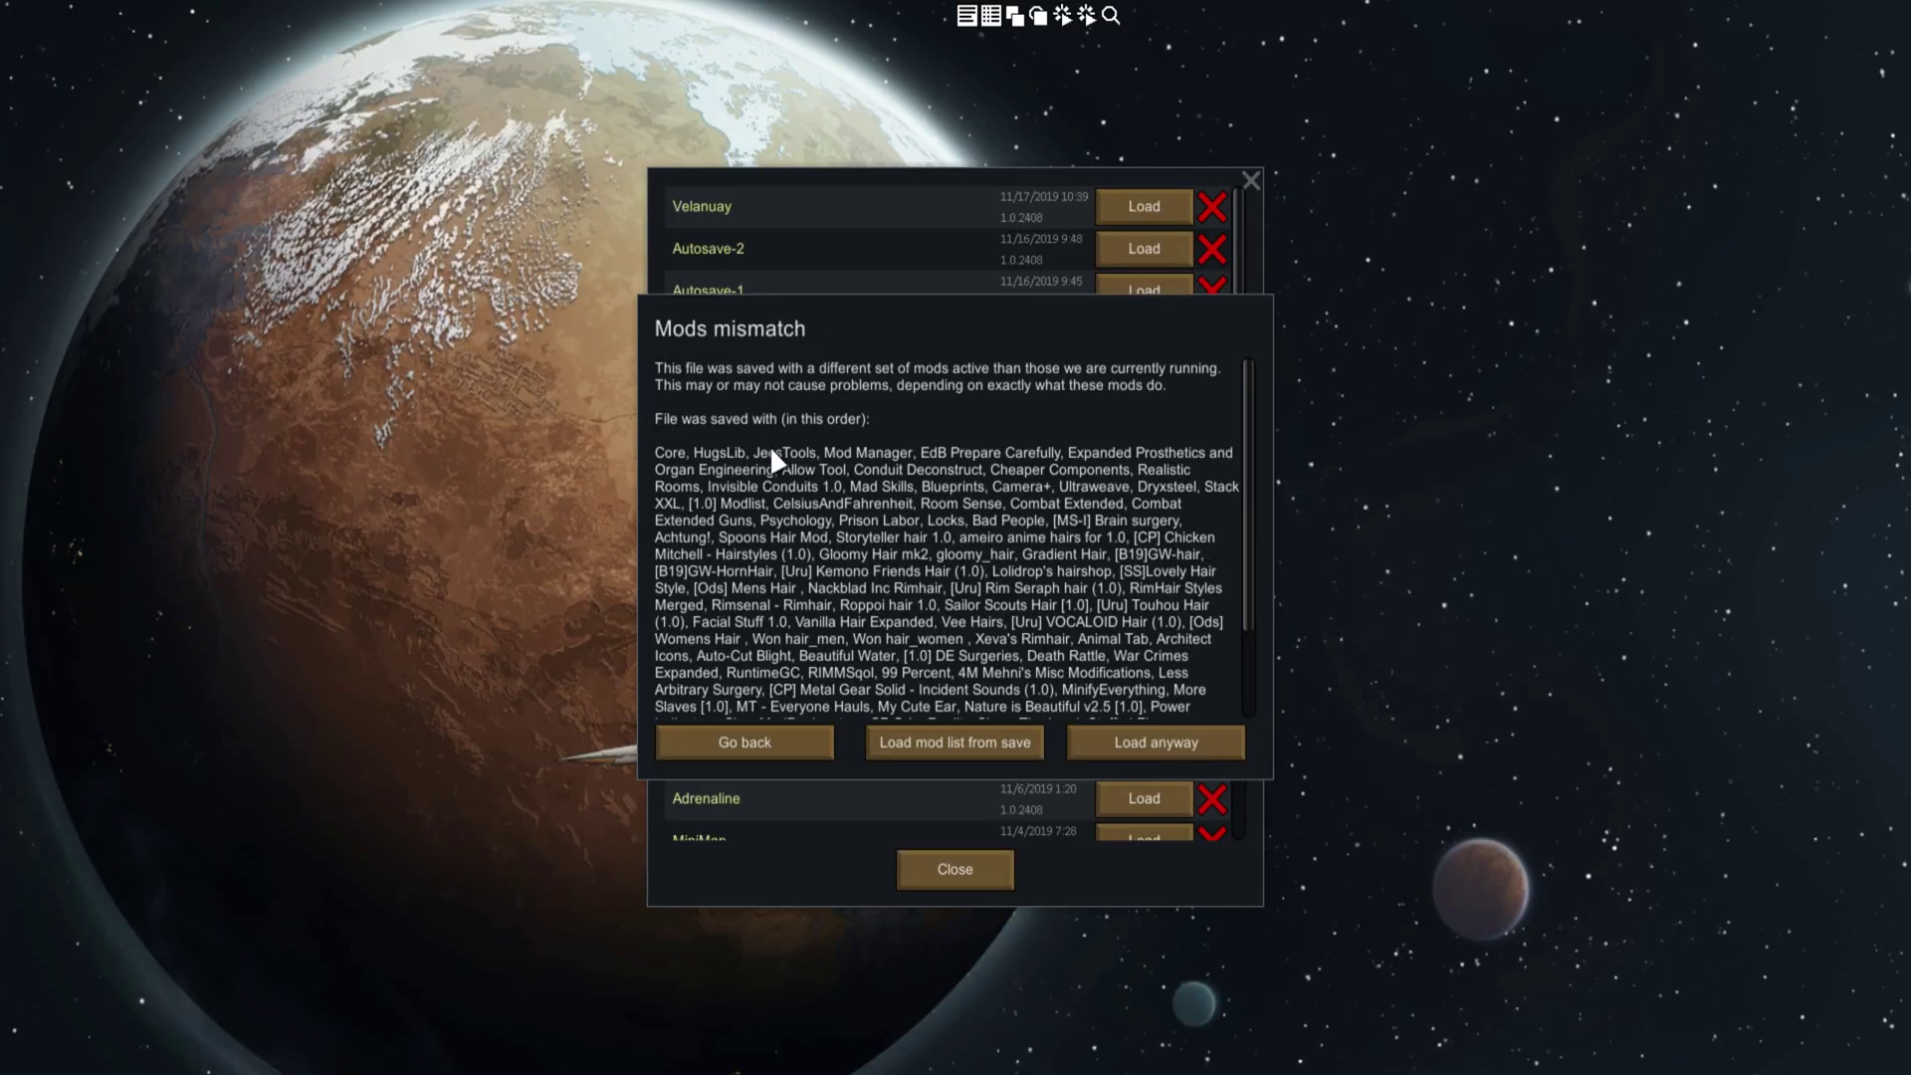
scroll(772, 451, down, 2)
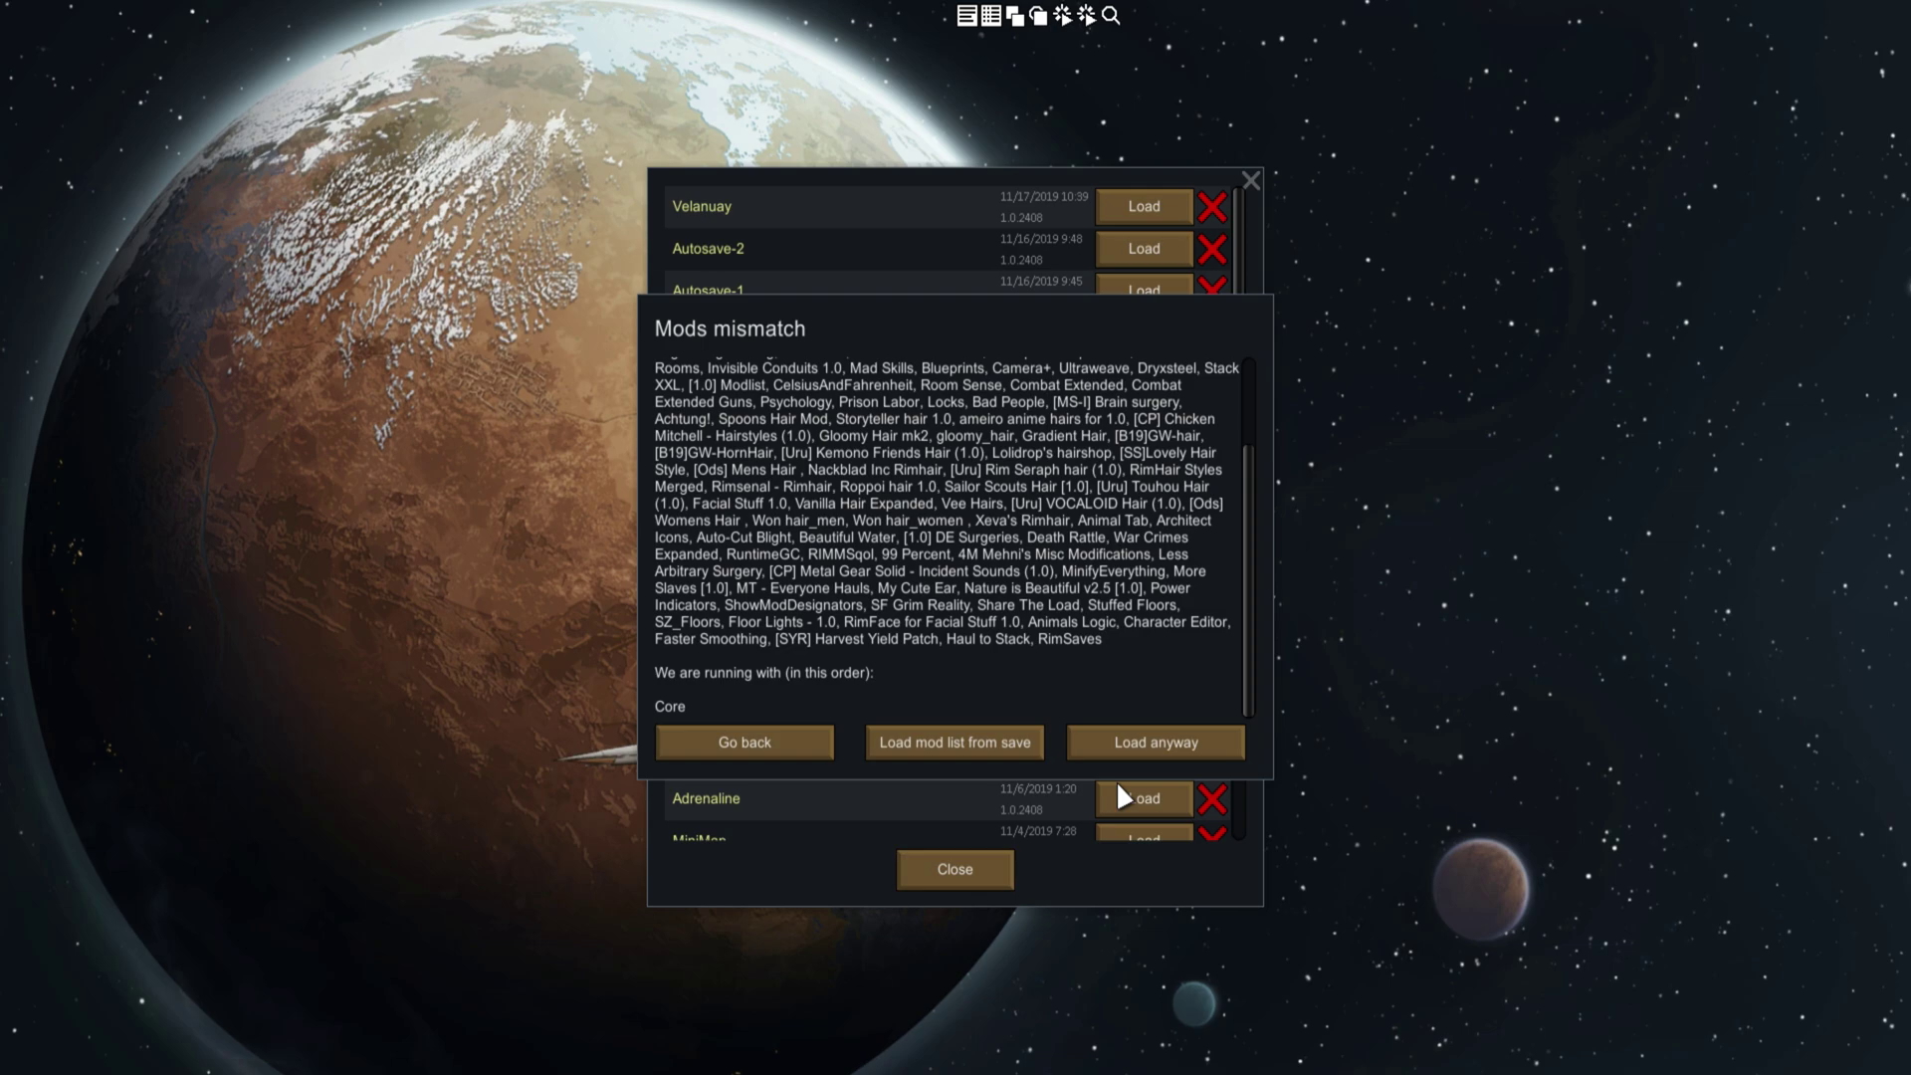
click(787, 741)
click(953, 874)
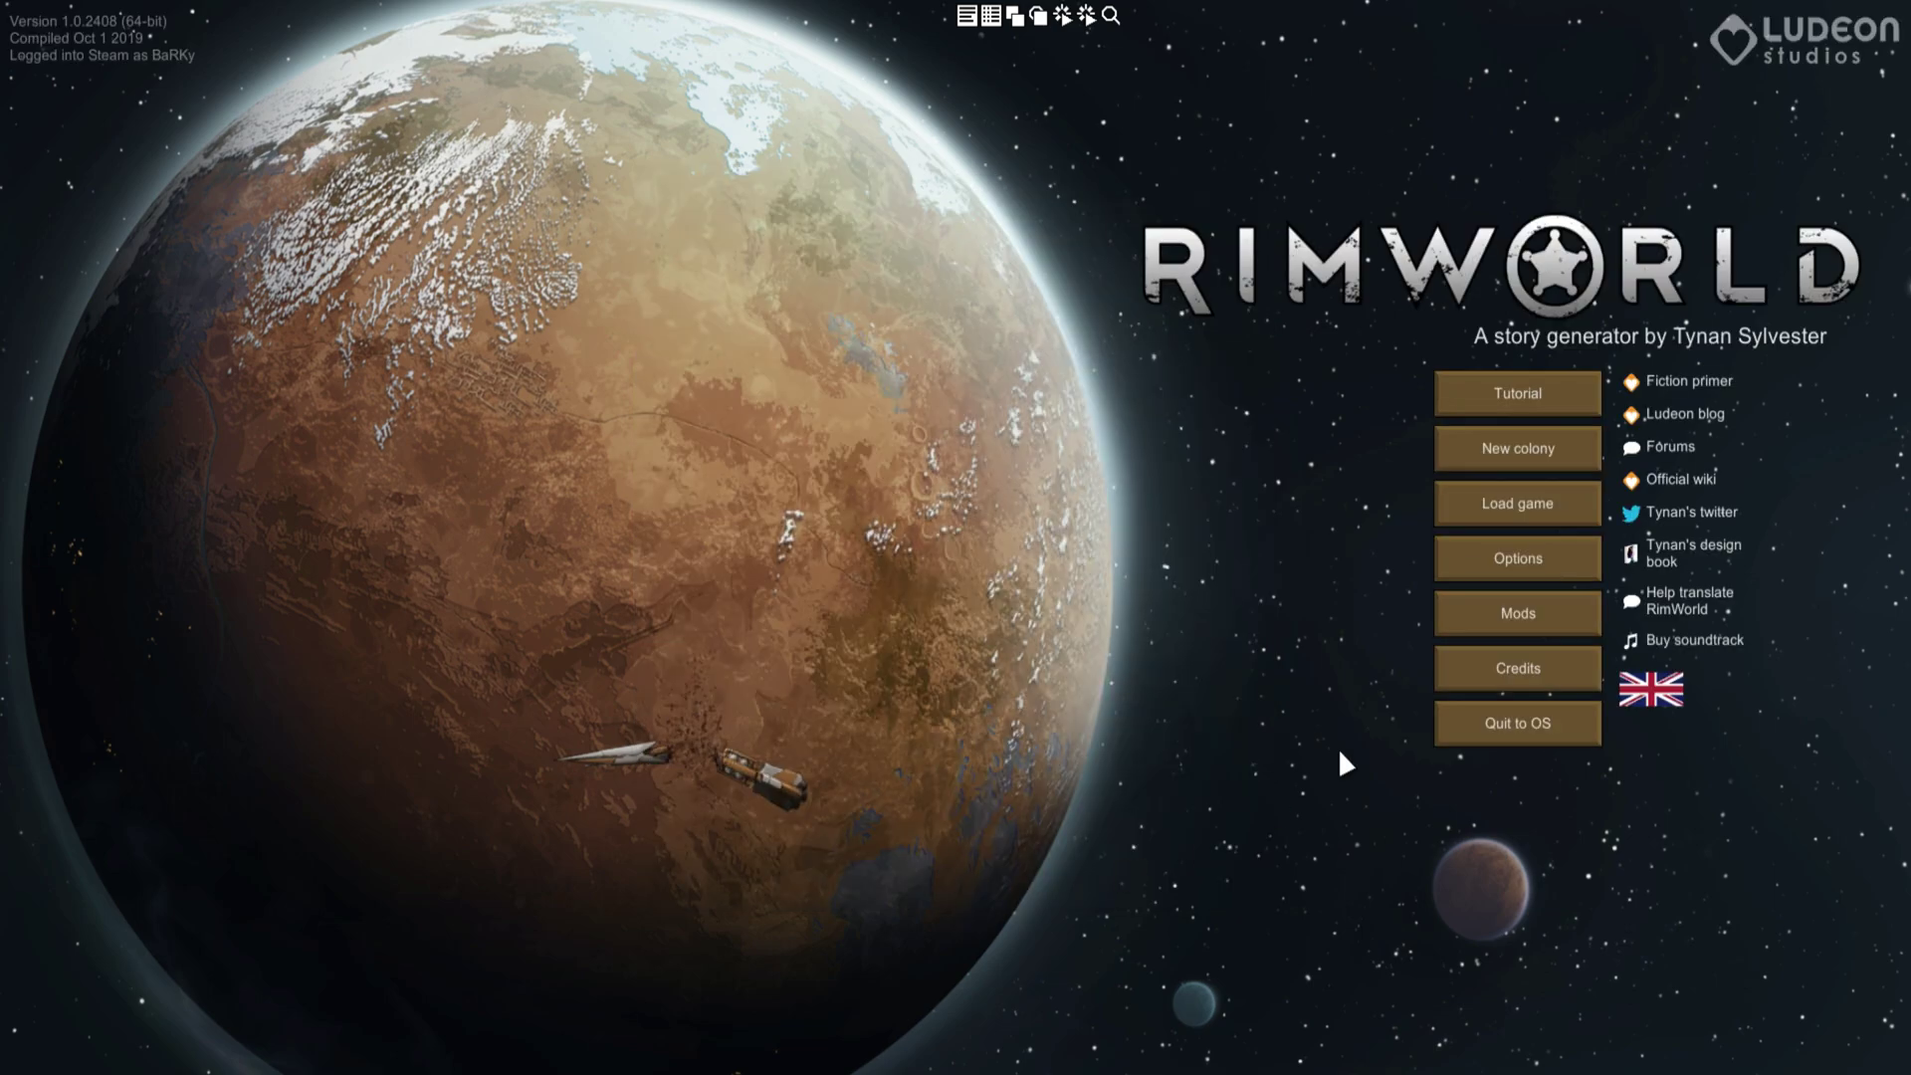
Step: Open the mod list and enable the HugsLib mod
click(1507, 611)
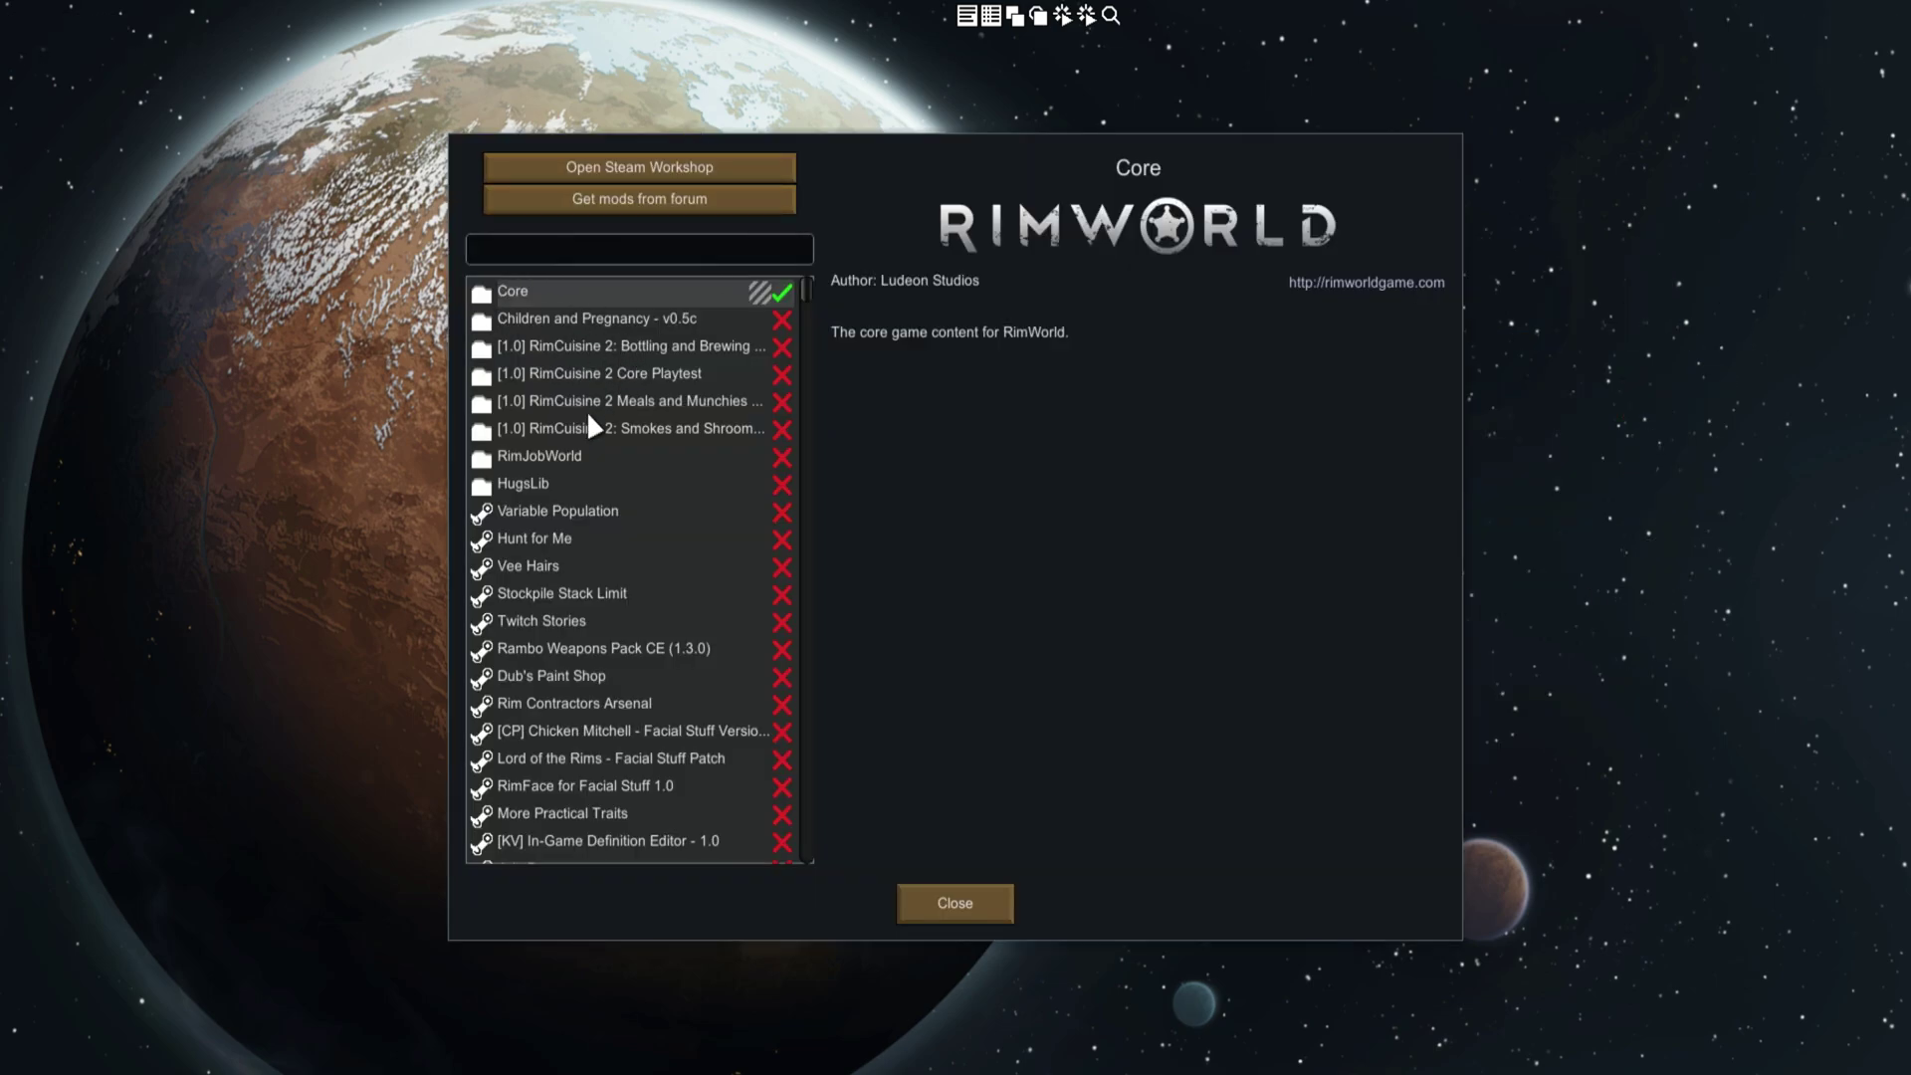
click(631, 482)
click(783, 486)
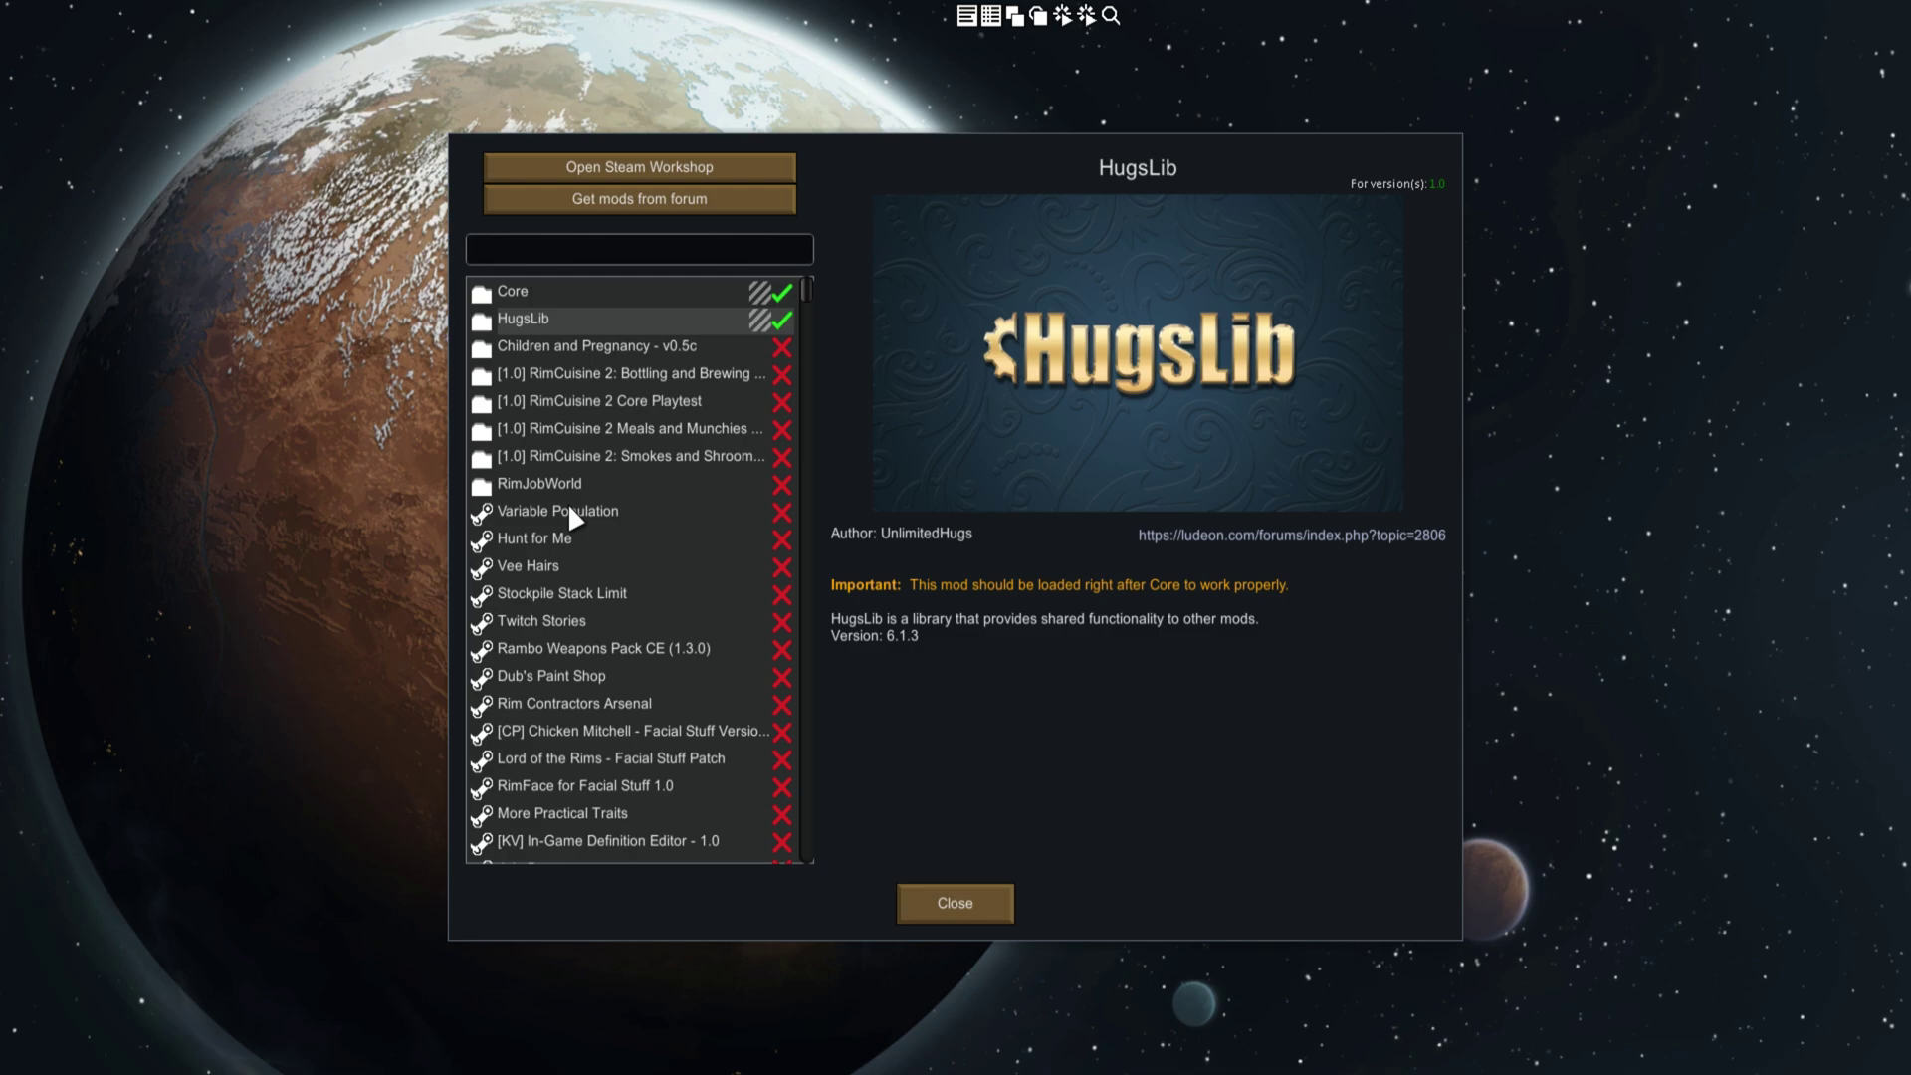
Step: Search the mod list for "rimsave", enable the RimSaves mod, and restart the game to apply the mod changes
click(534, 486)
click(543, 429)
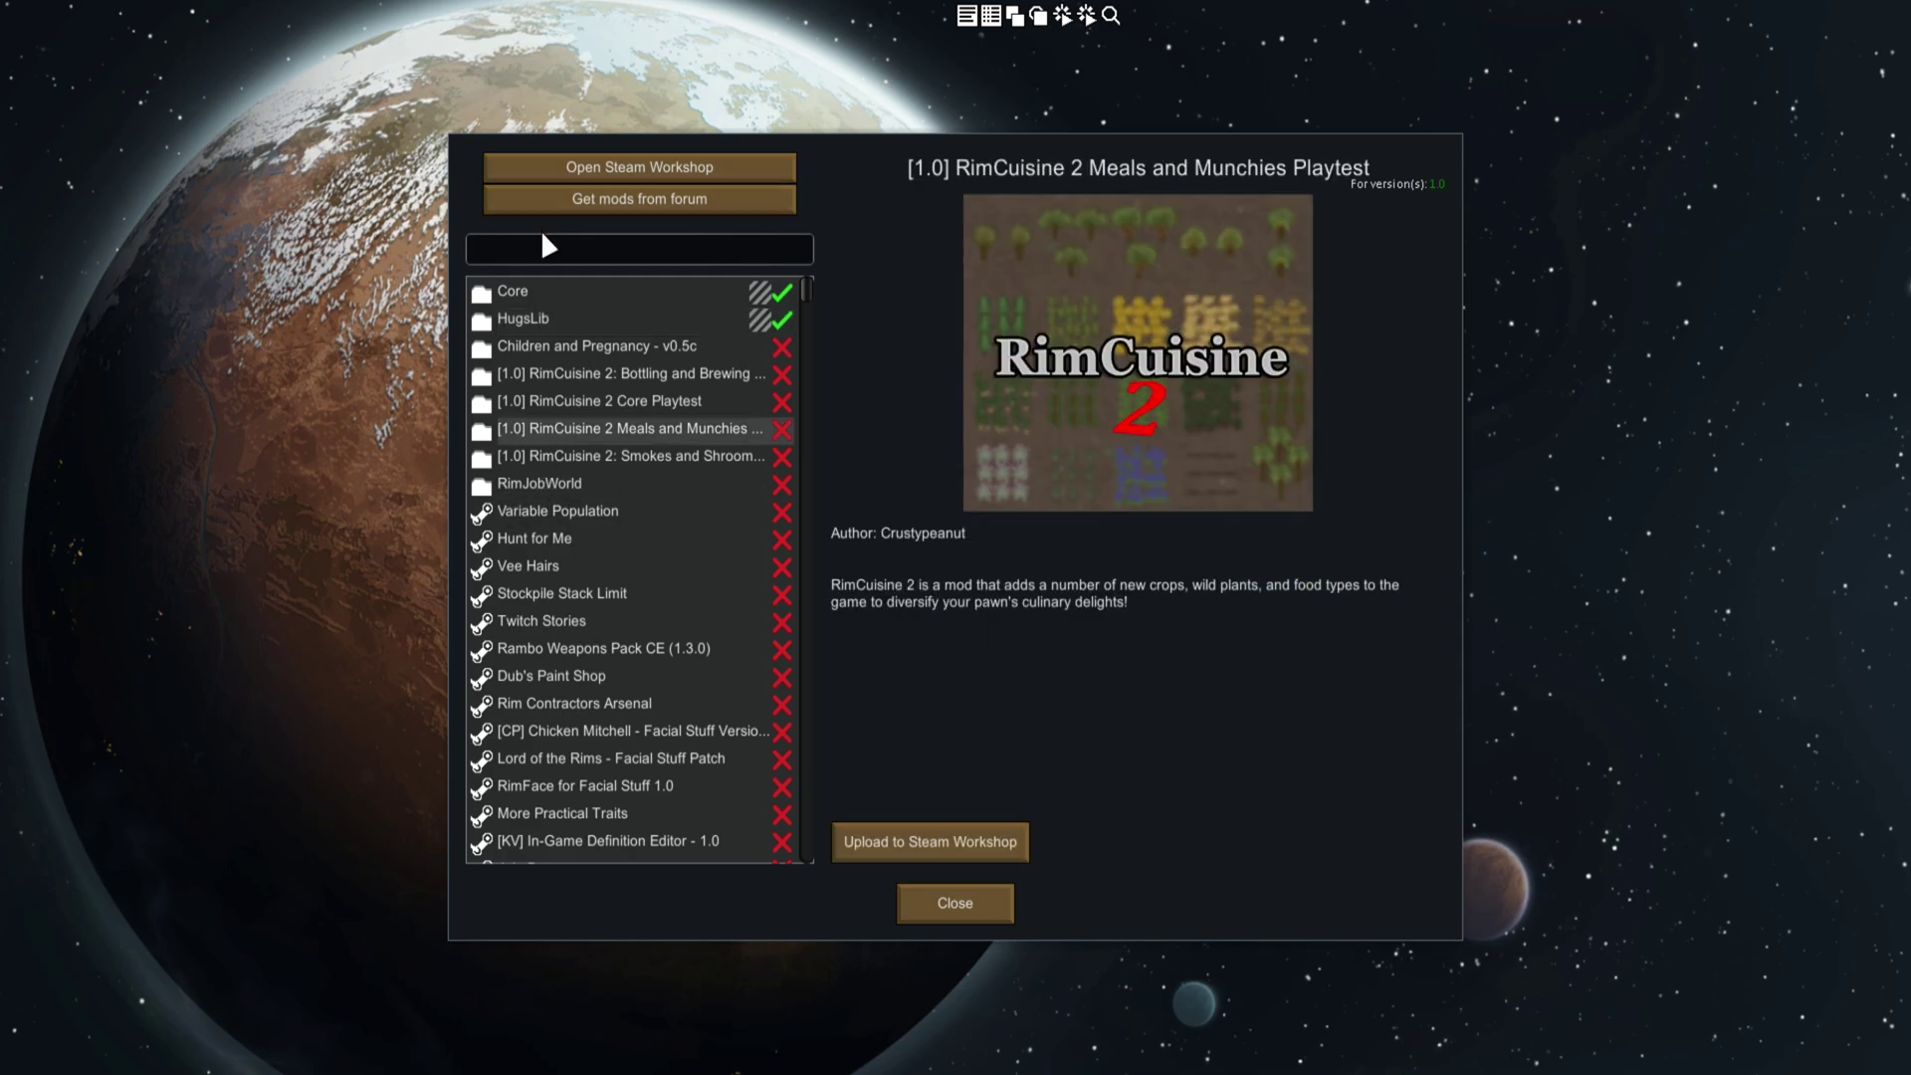
text(rimsave)
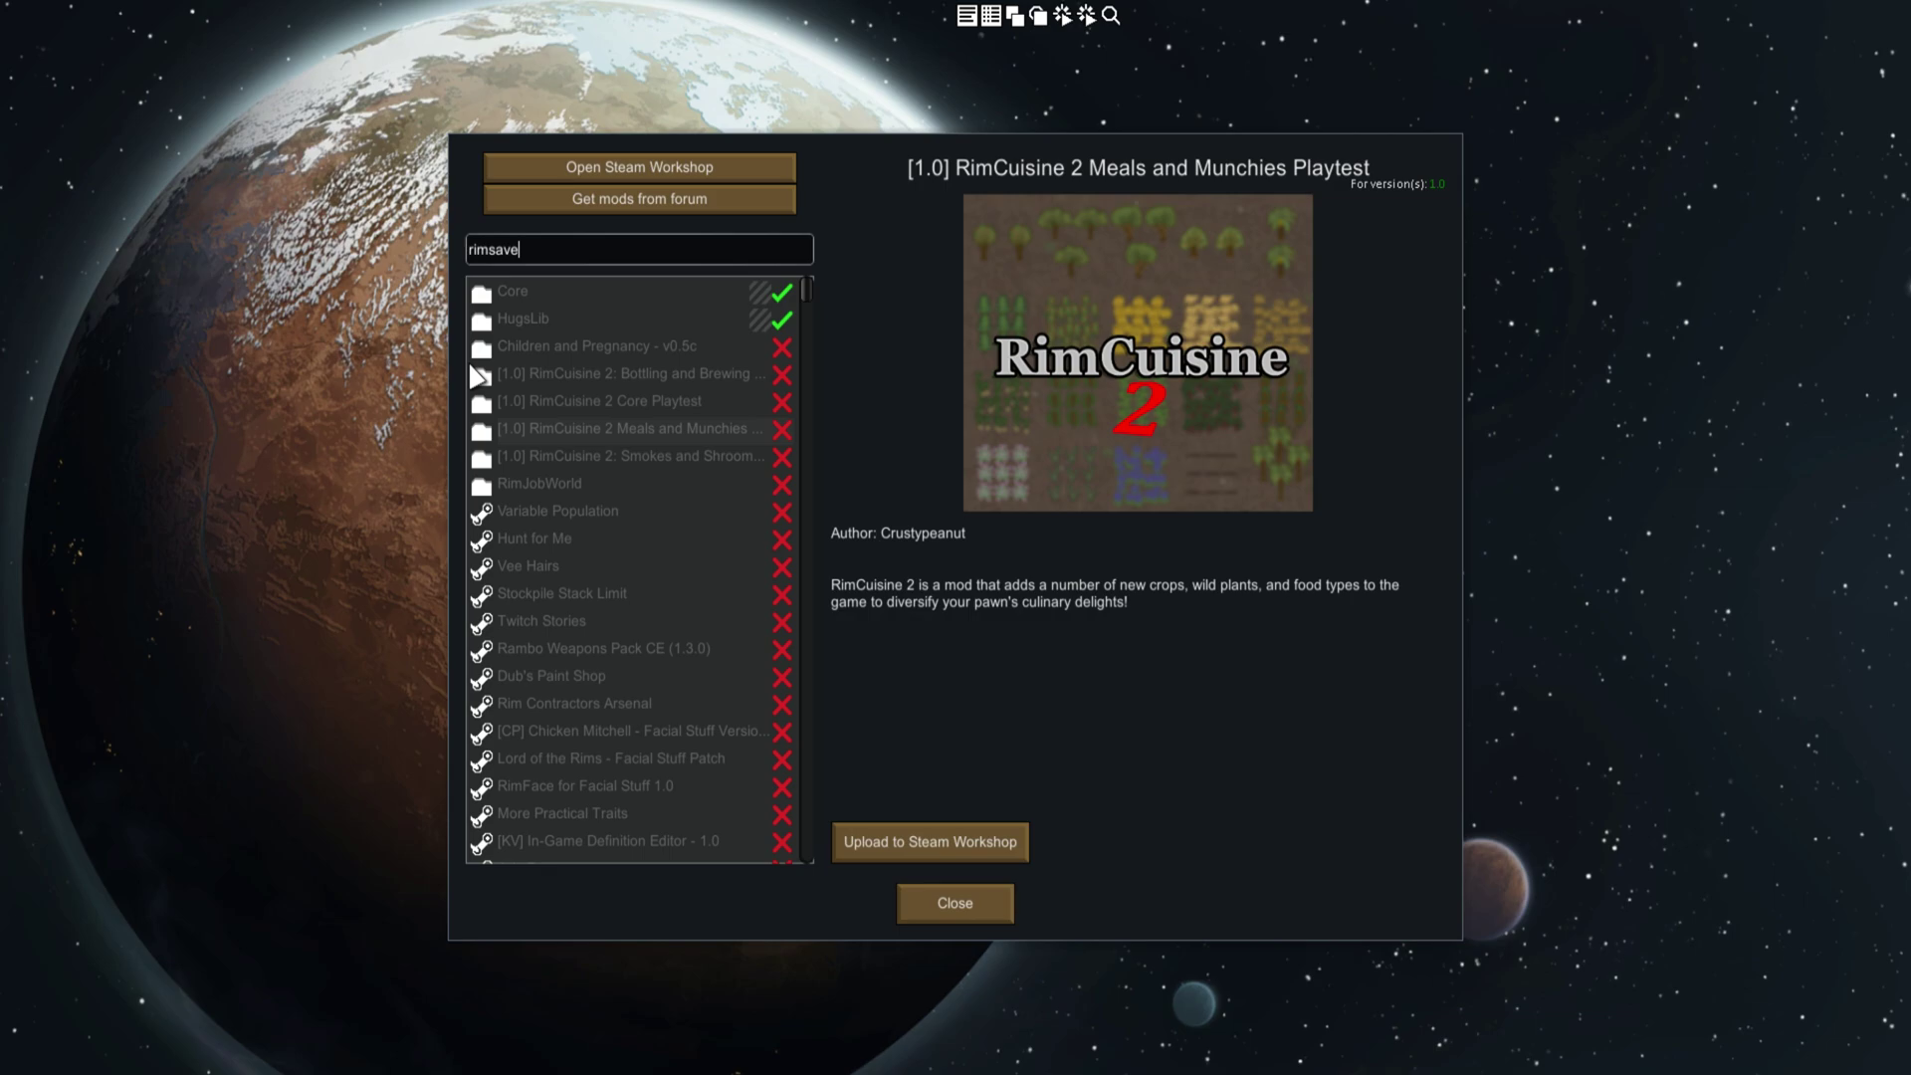
scroll(687, 627, down, 15)
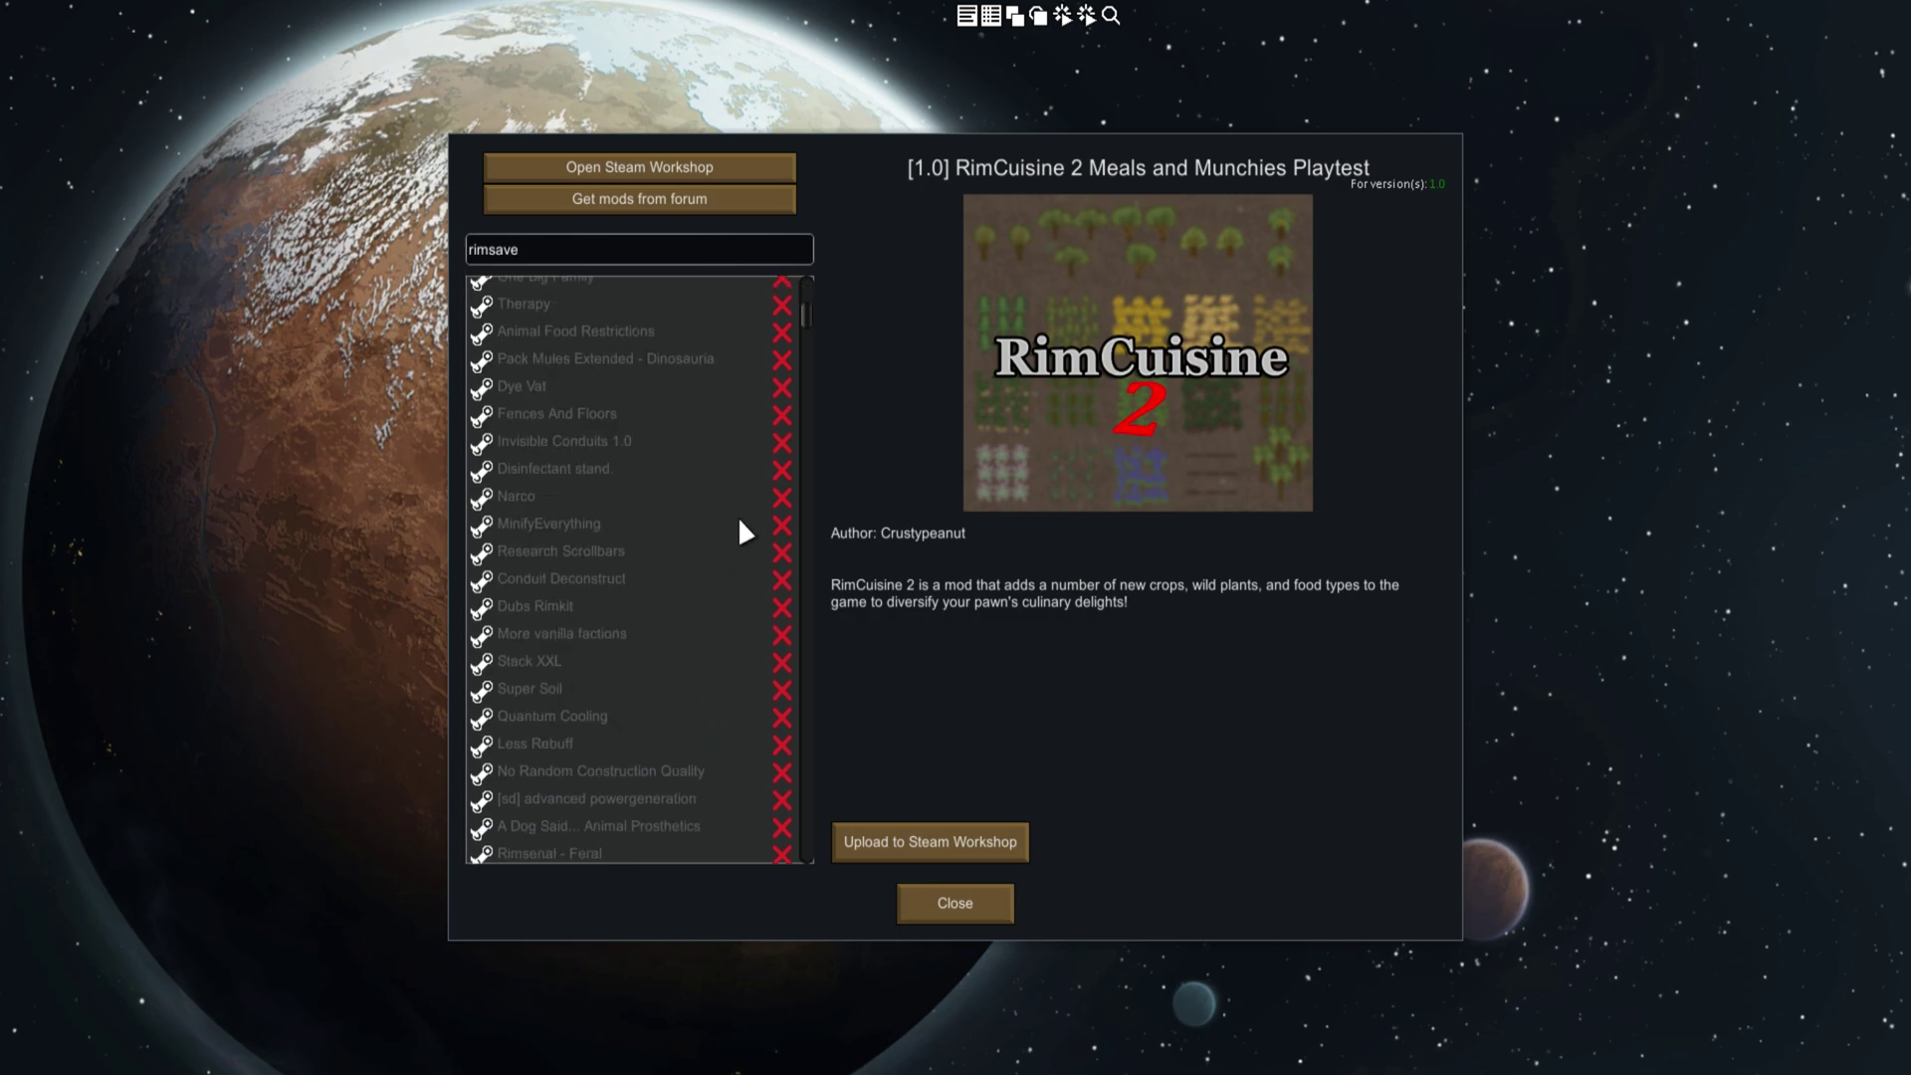
scroll(717, 508, down, 20)
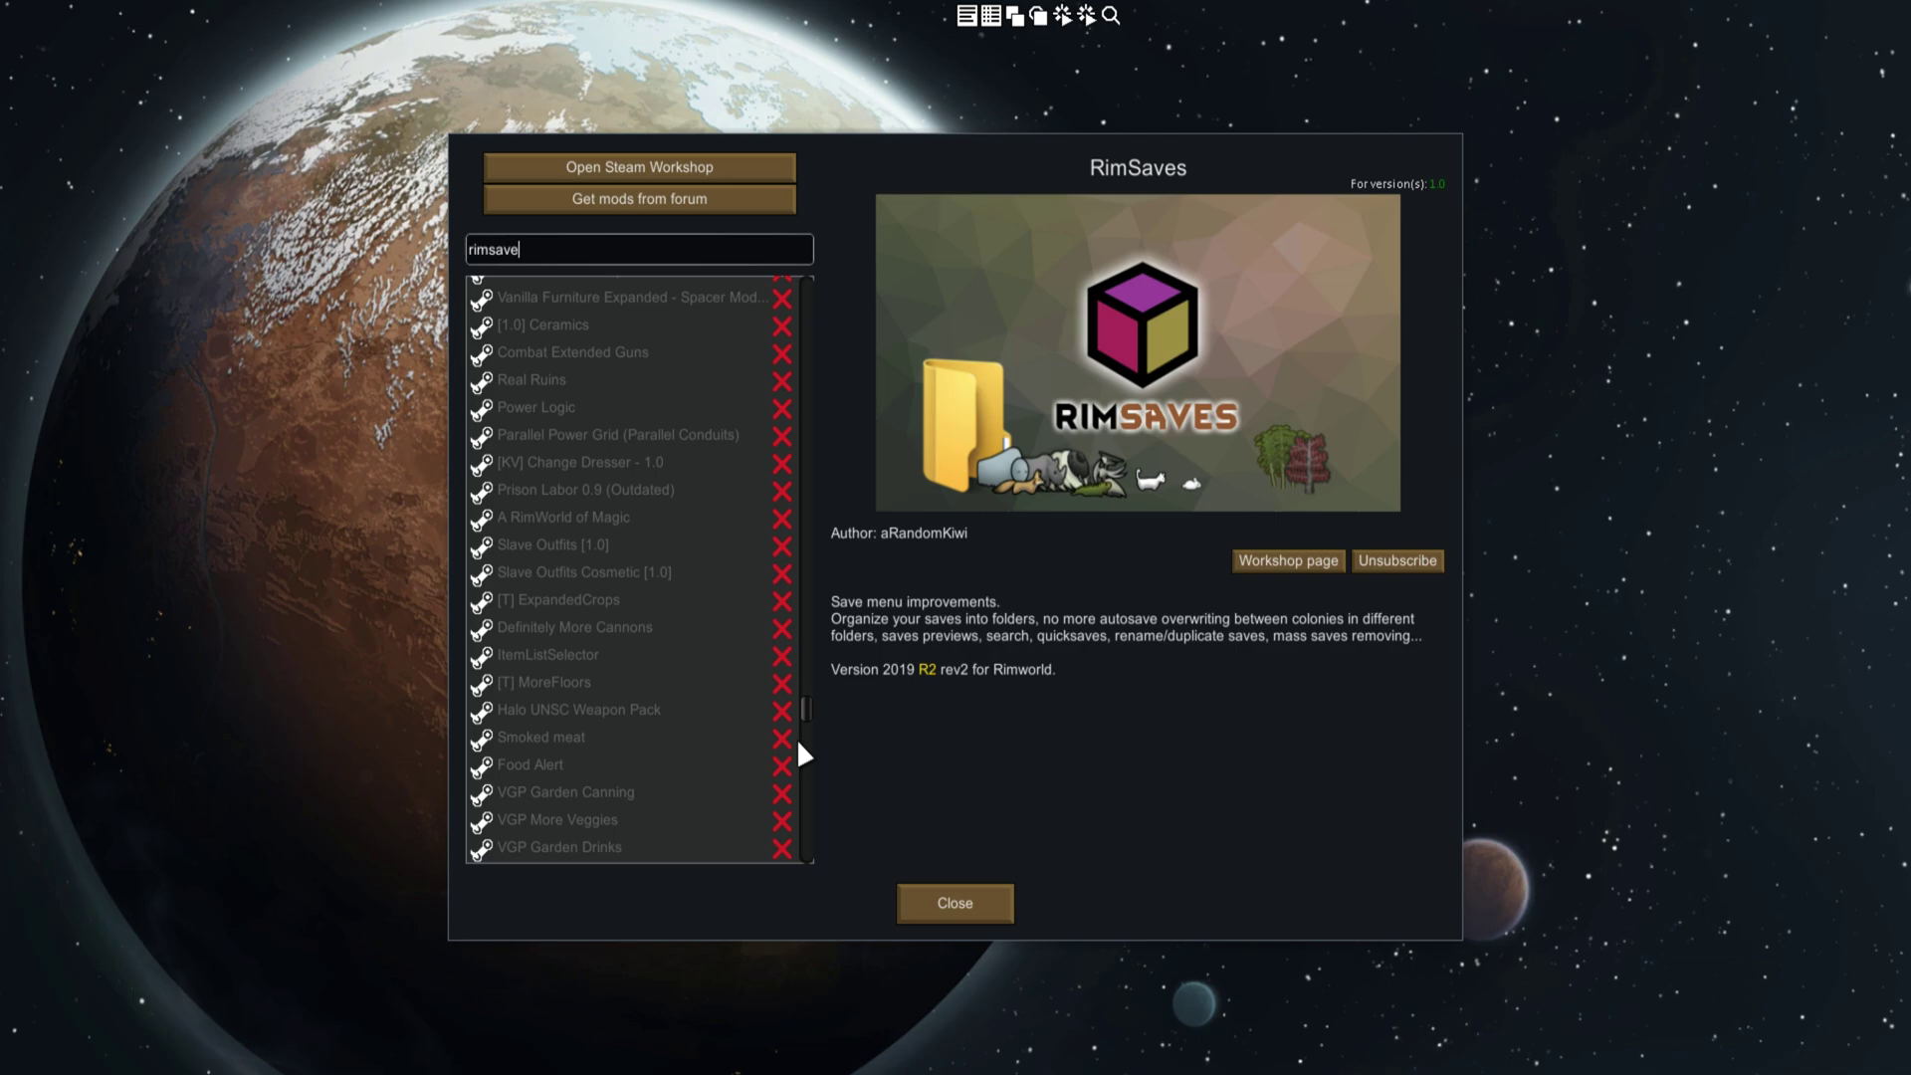
scroll(802, 703, up, 3)
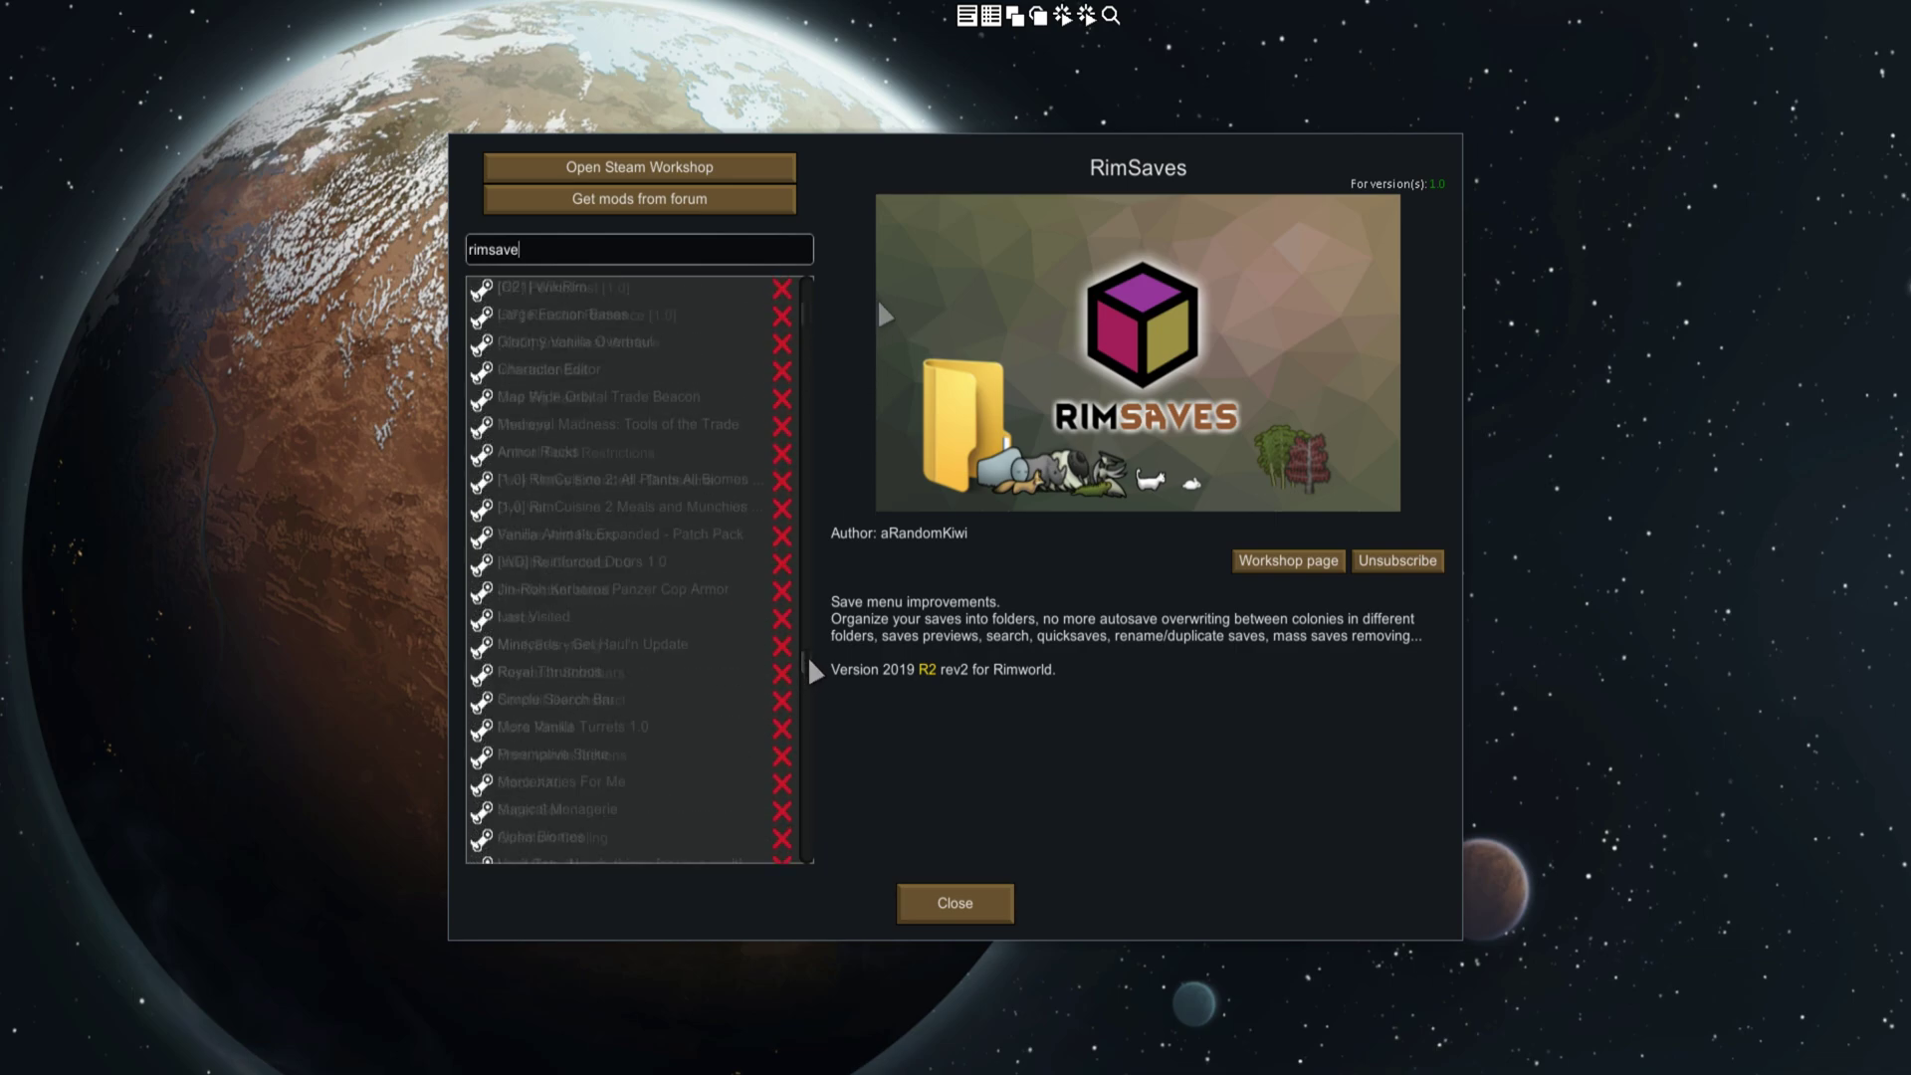
click(906, 901)
key(Return)
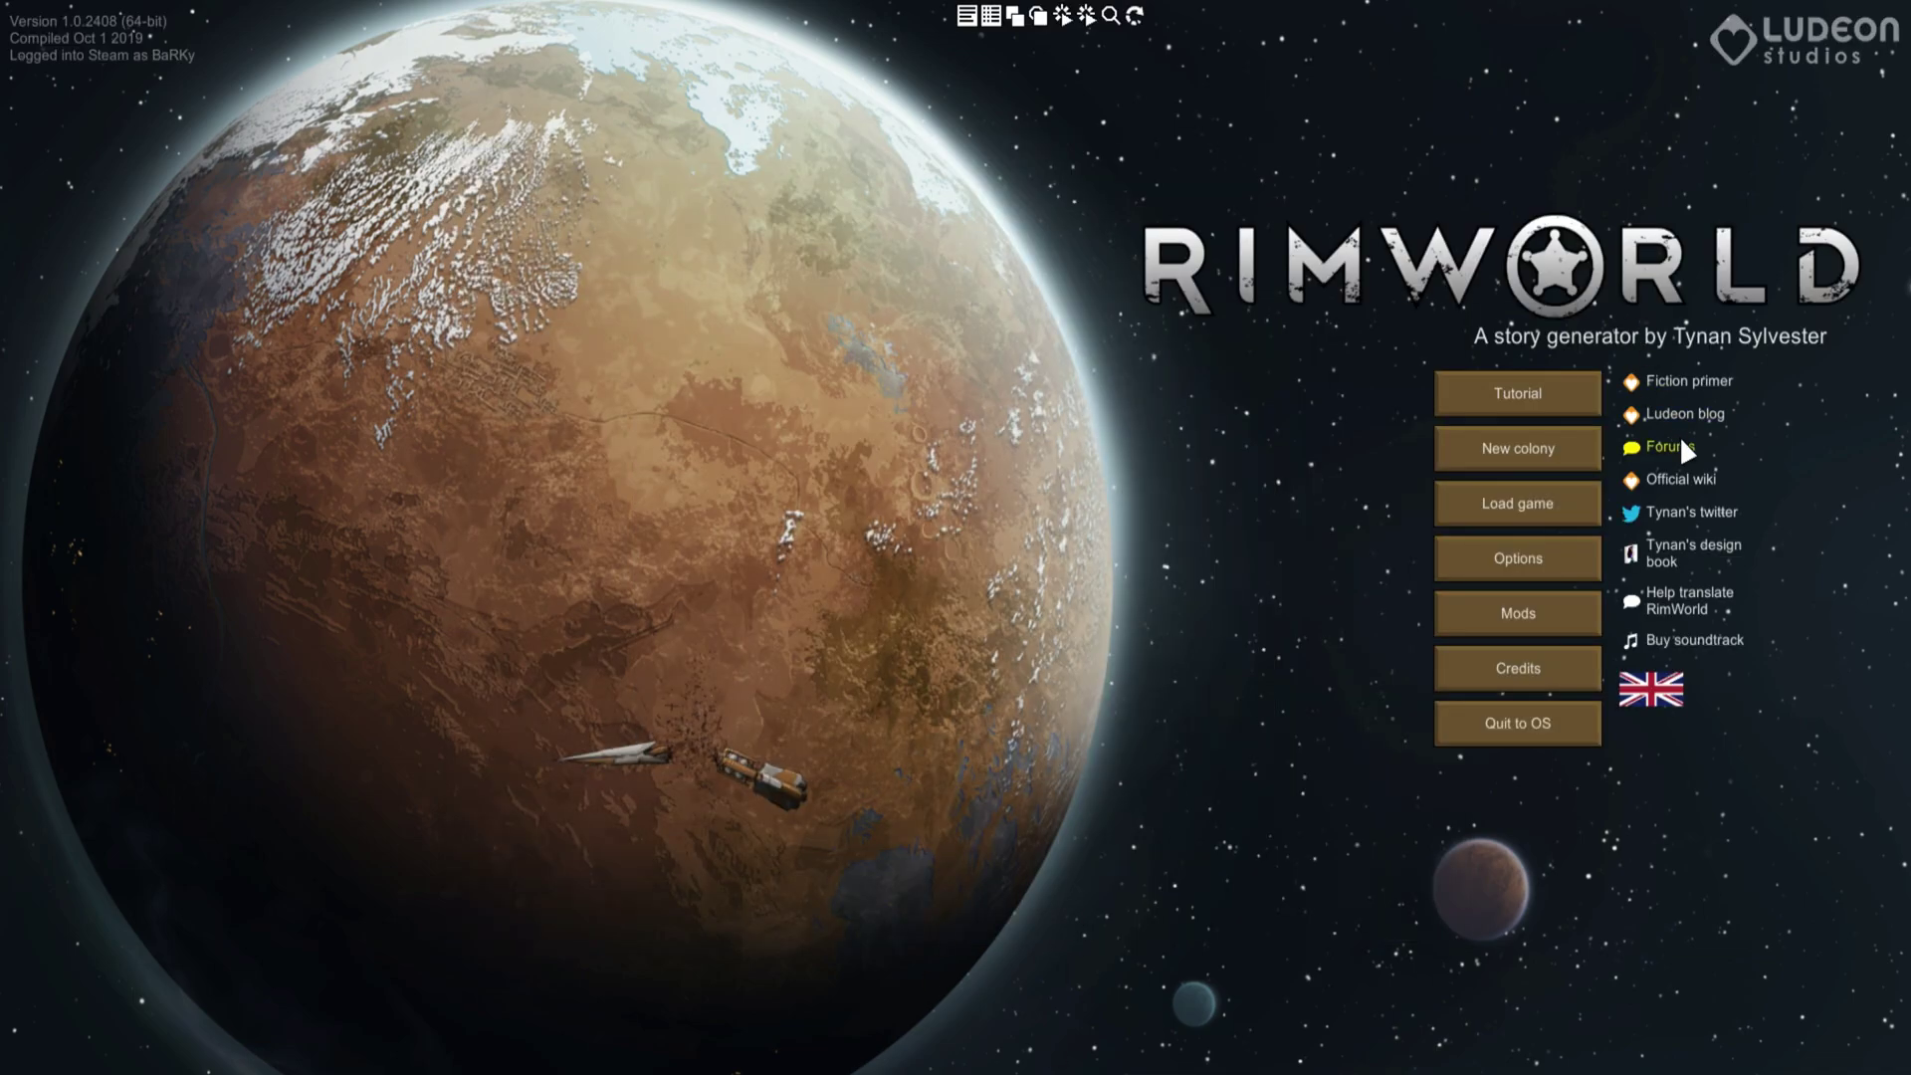
Step: Open the saved games list and examine the Velanuay save's preview details and last events
click(1345, 510)
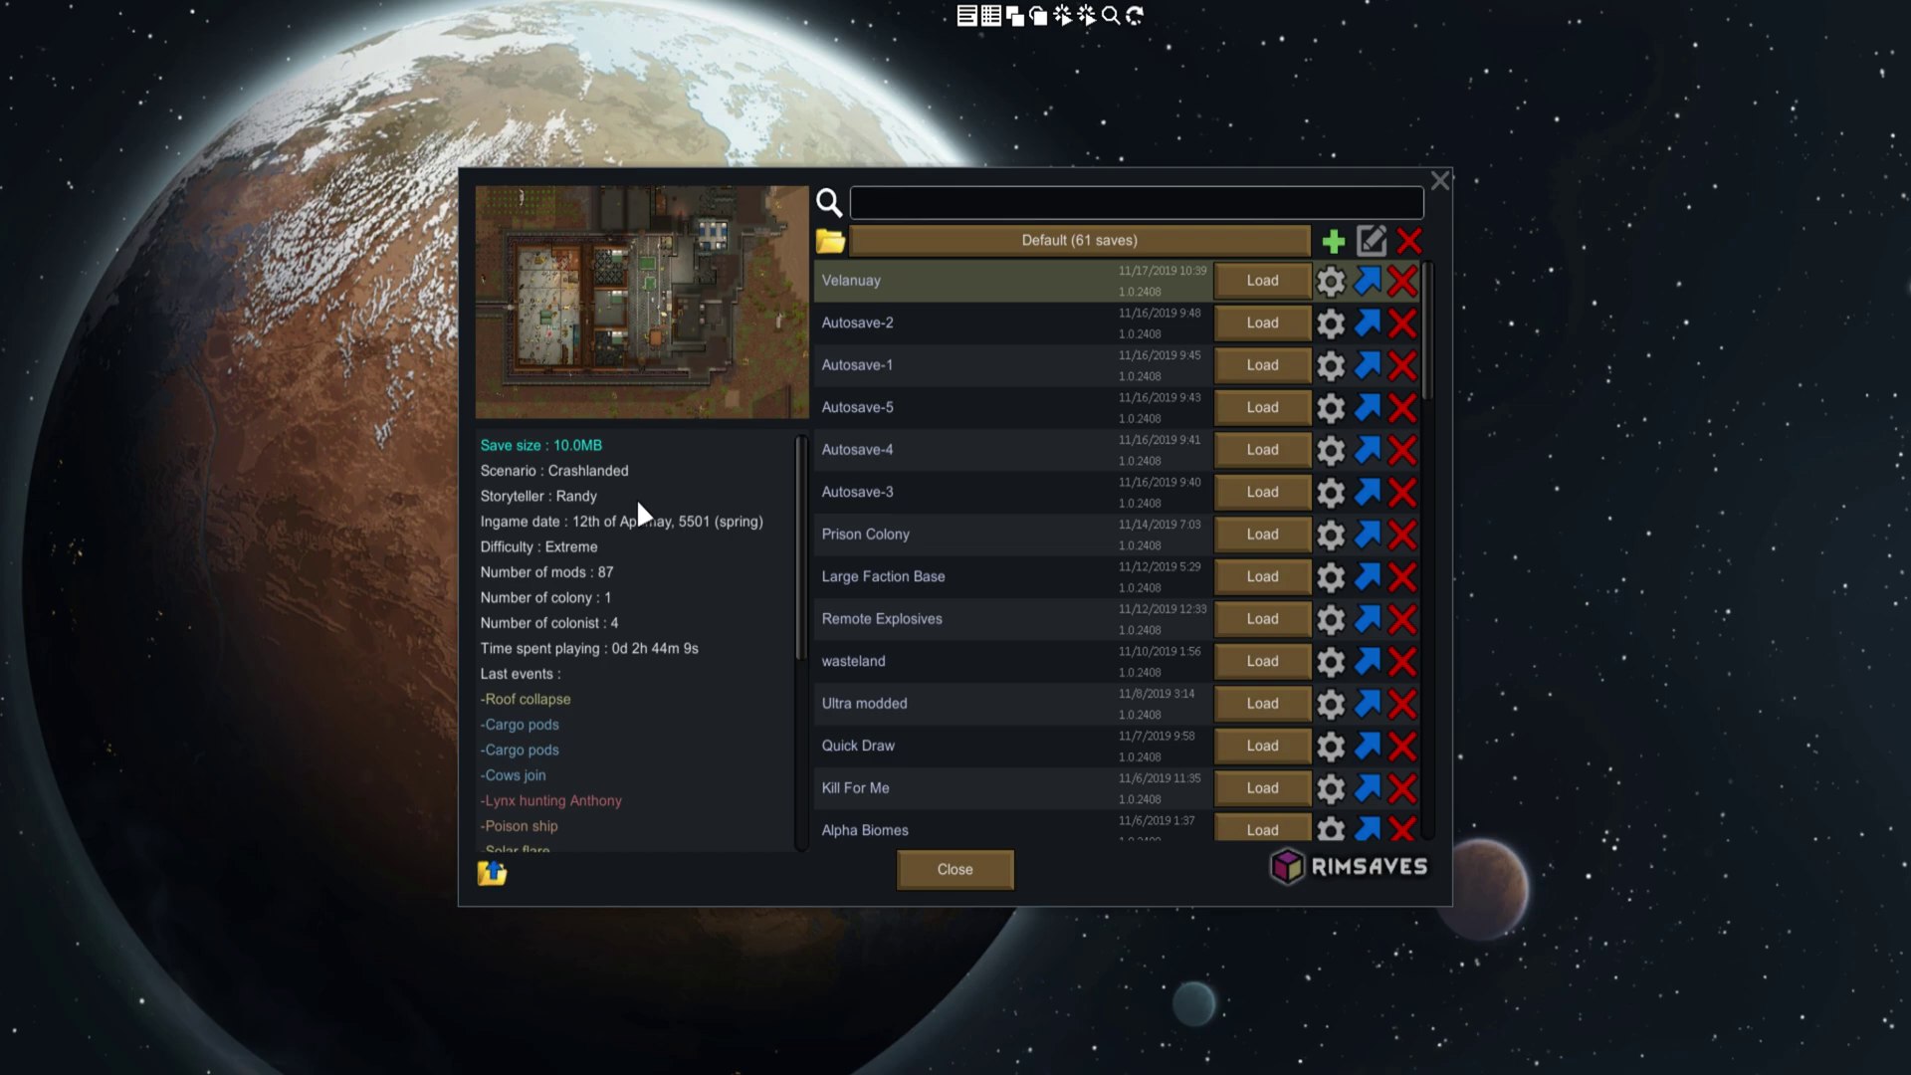
scroll(571, 514, down, 5)
scroll(642, 667, up, 5)
scroll(538, 695, down, 4)
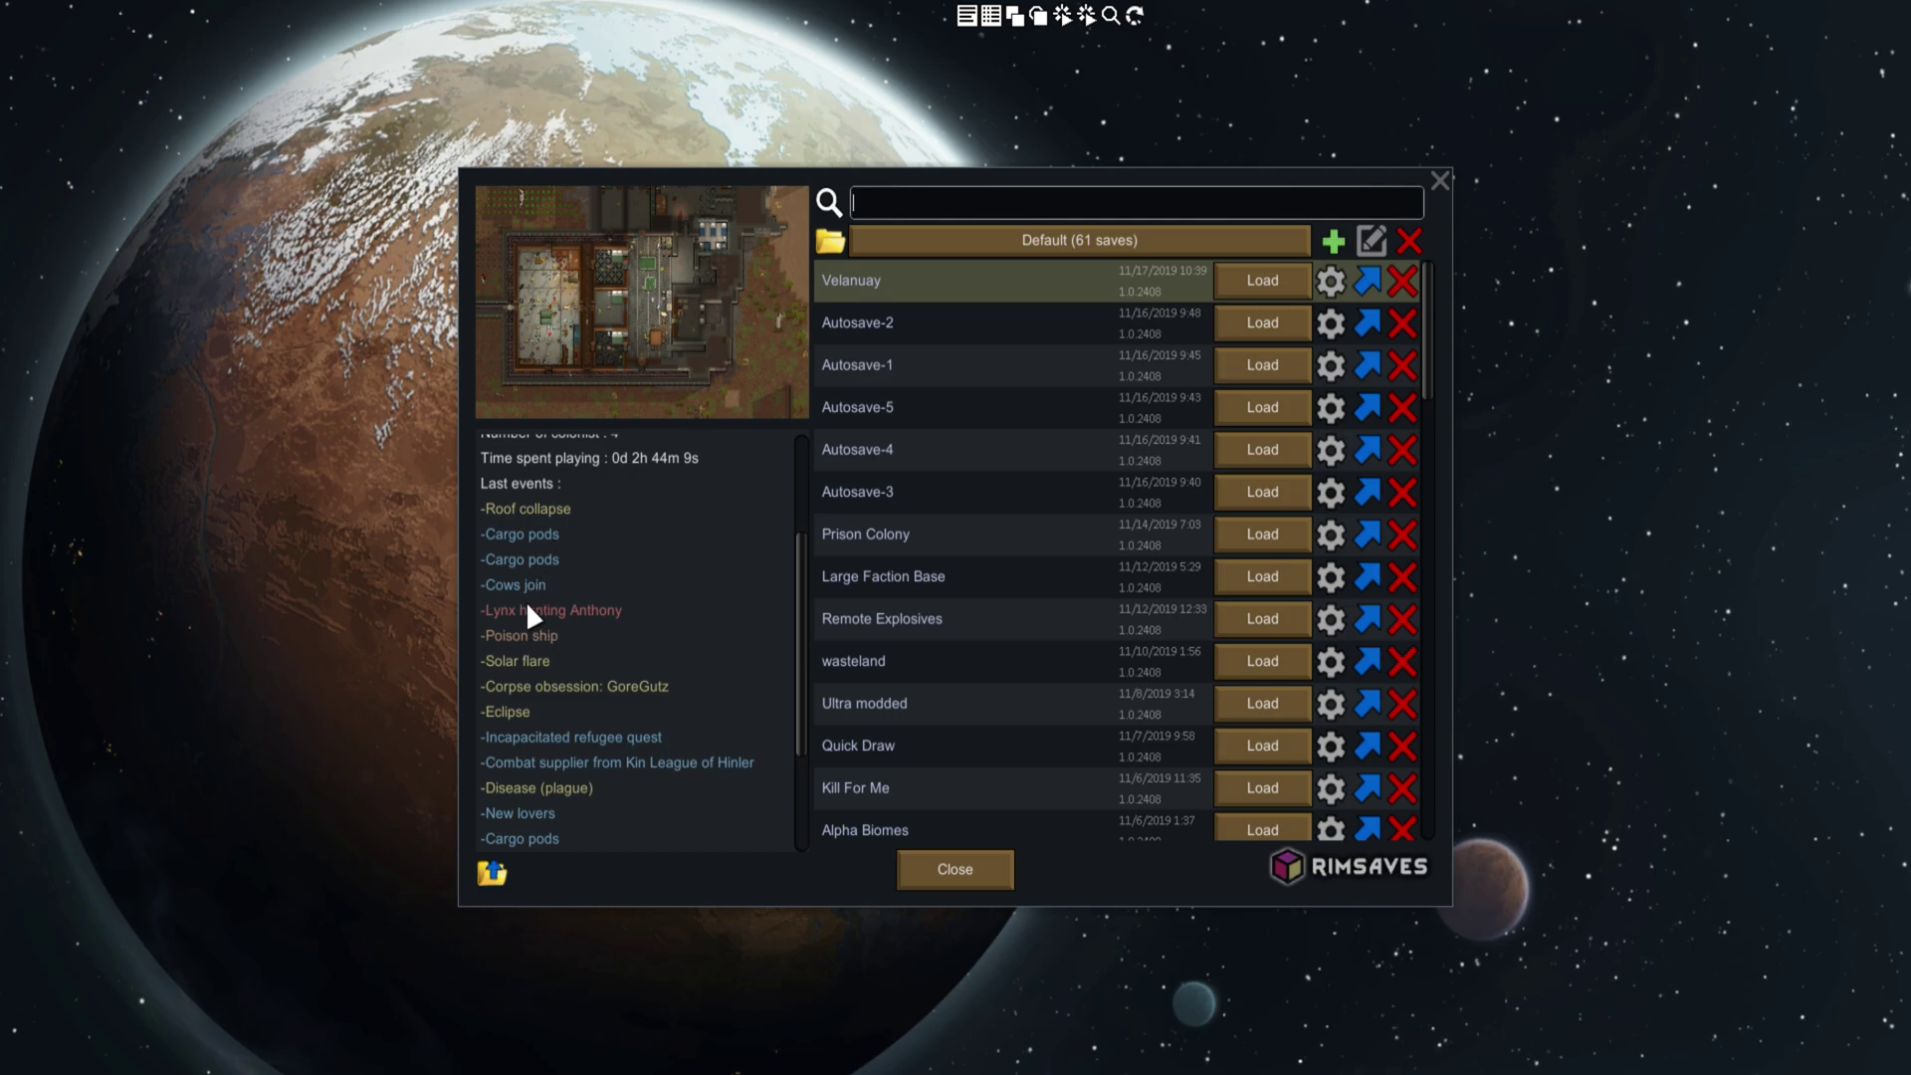
scroll(534, 617, down, 2)
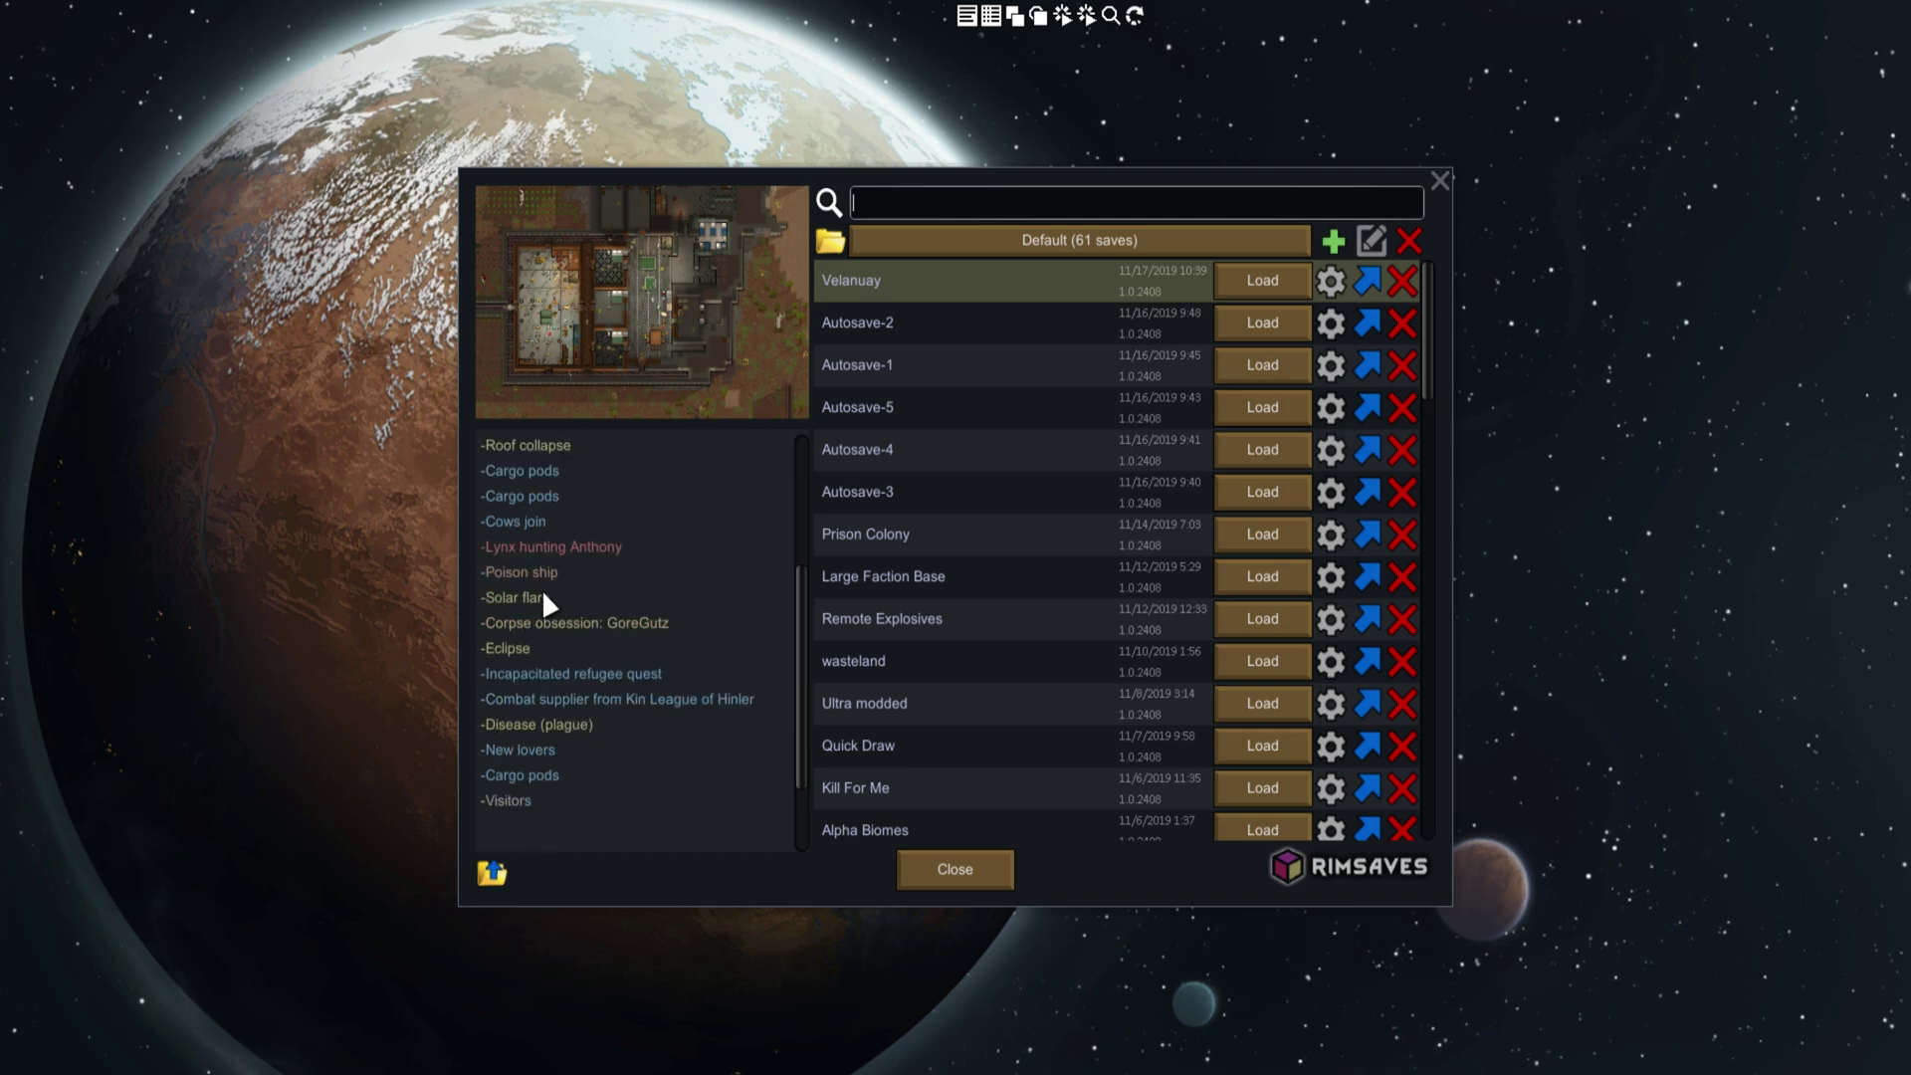
Step: Load the mod list from the Velanuay save and dismiss the debug log after the restart
click(1230, 297)
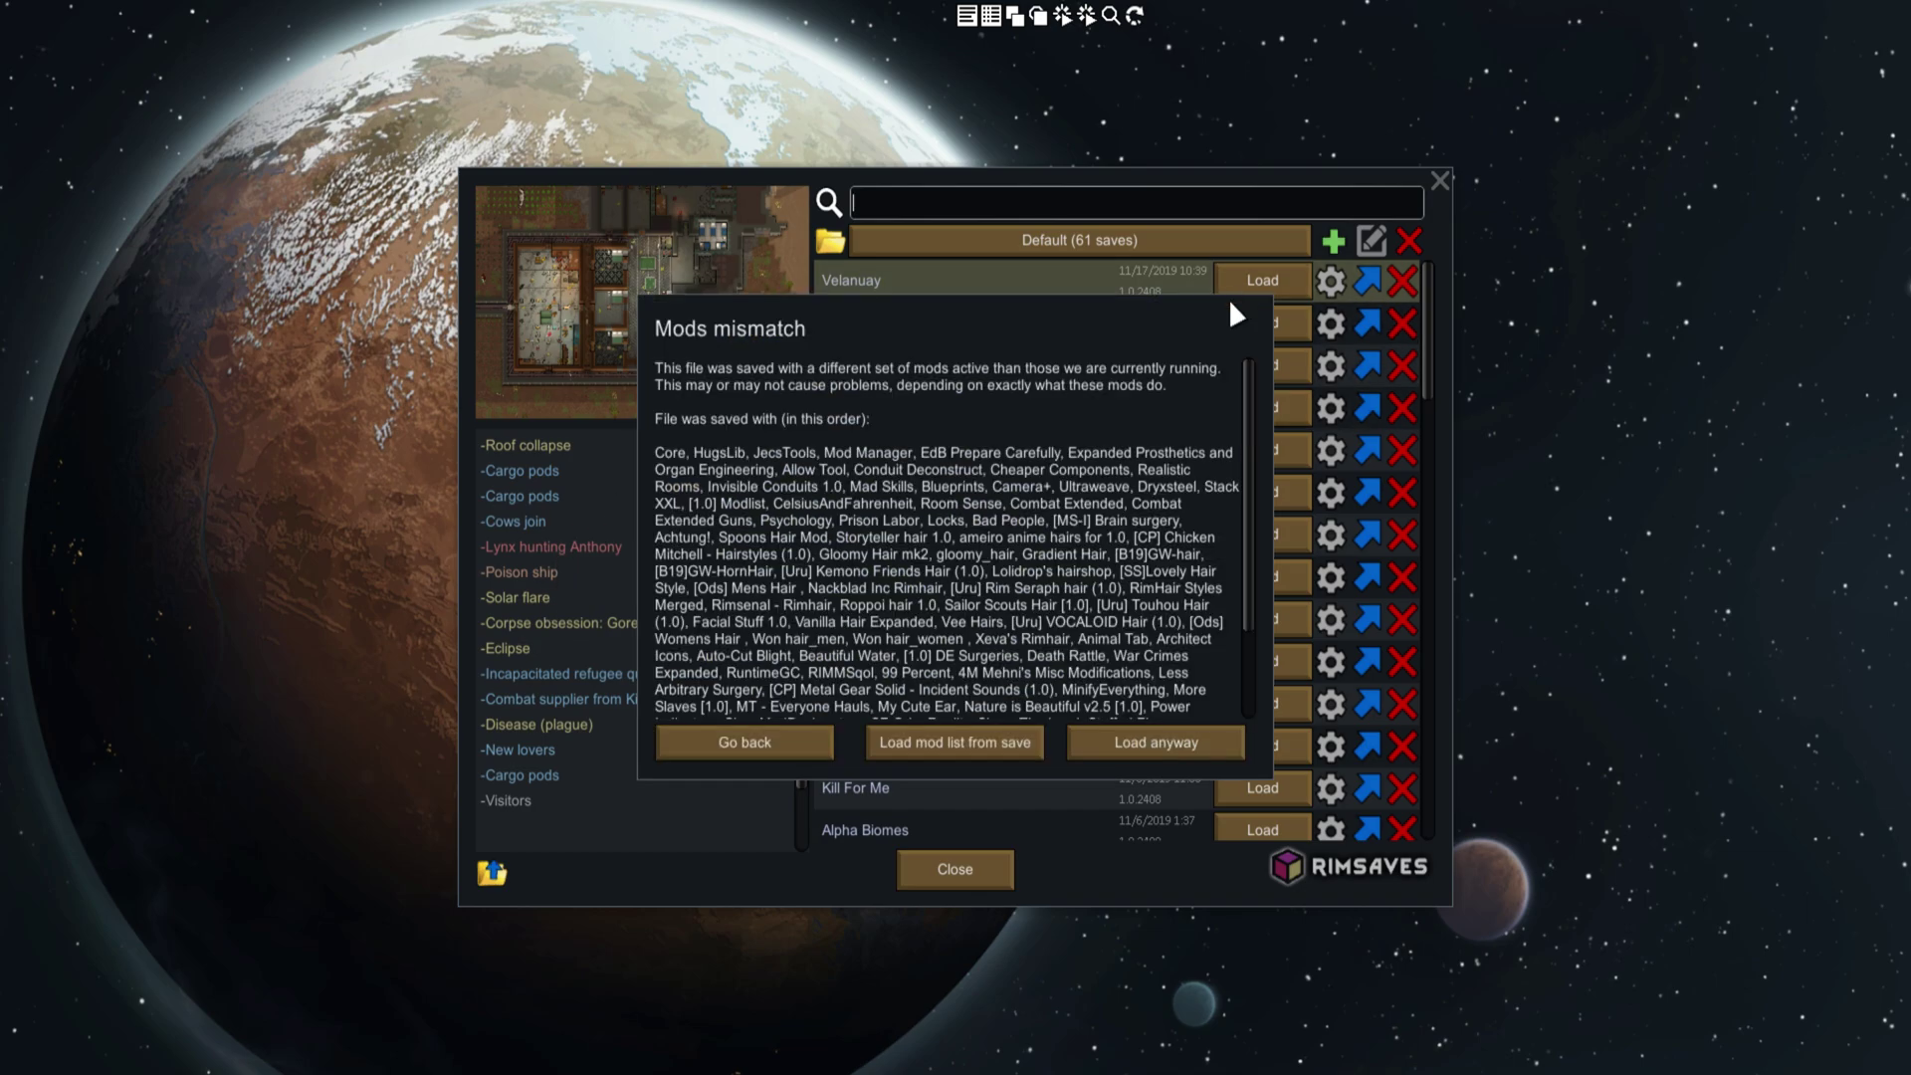
scroll(1121, 582, down, 3)
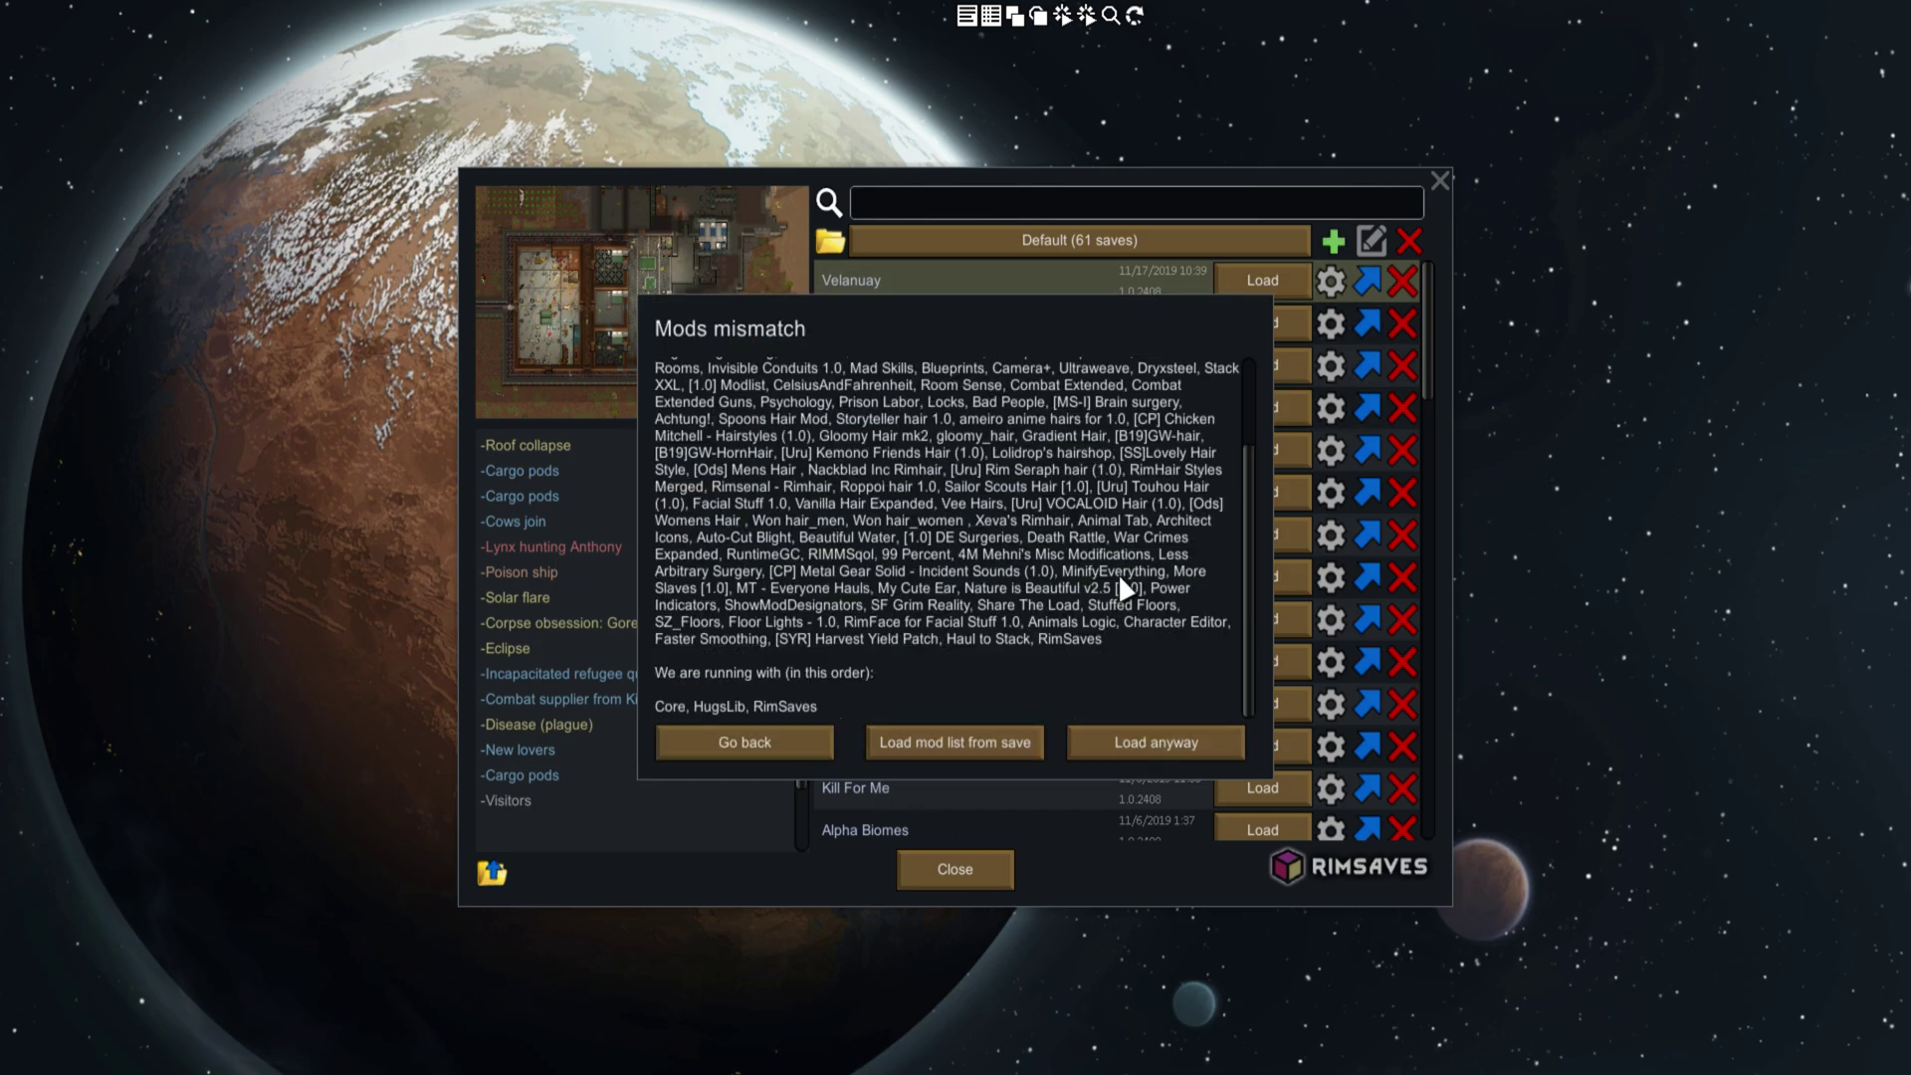
click(963, 744)
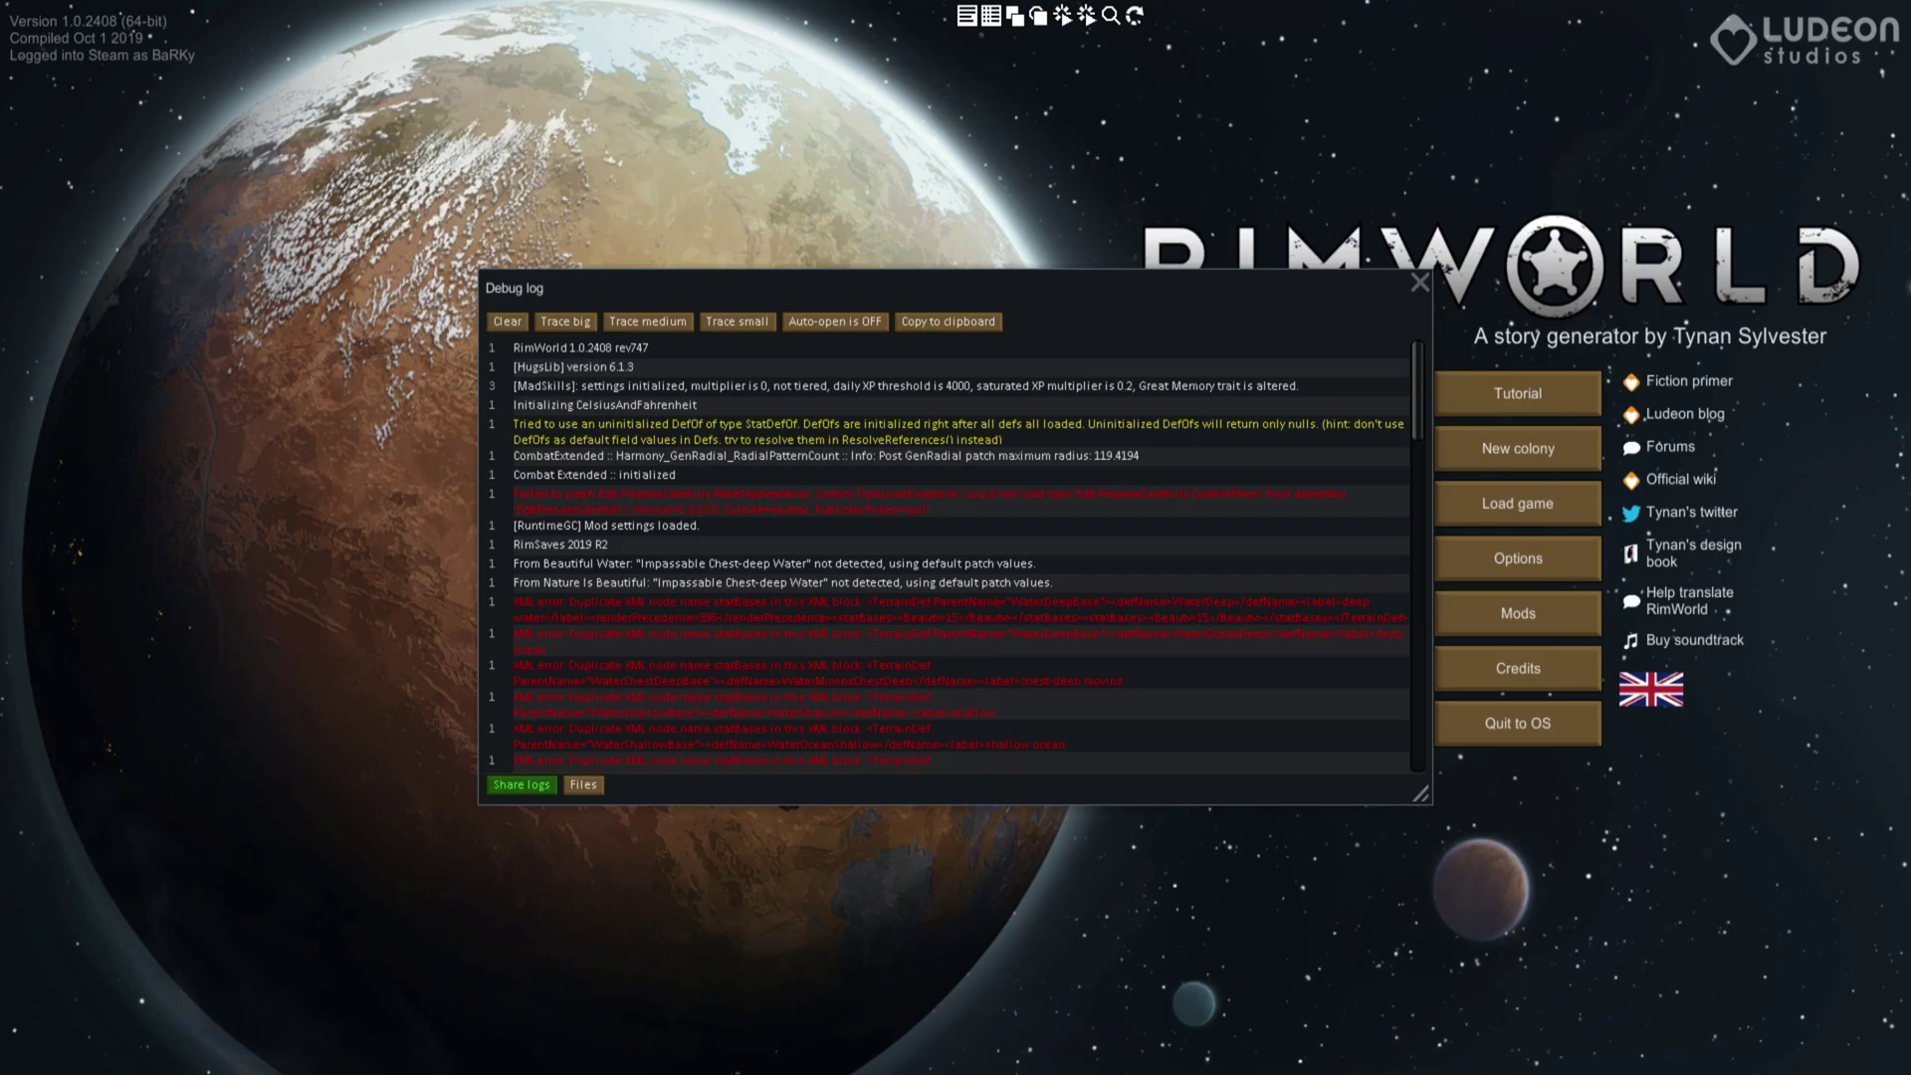
scroll(961, 556, down, 15)
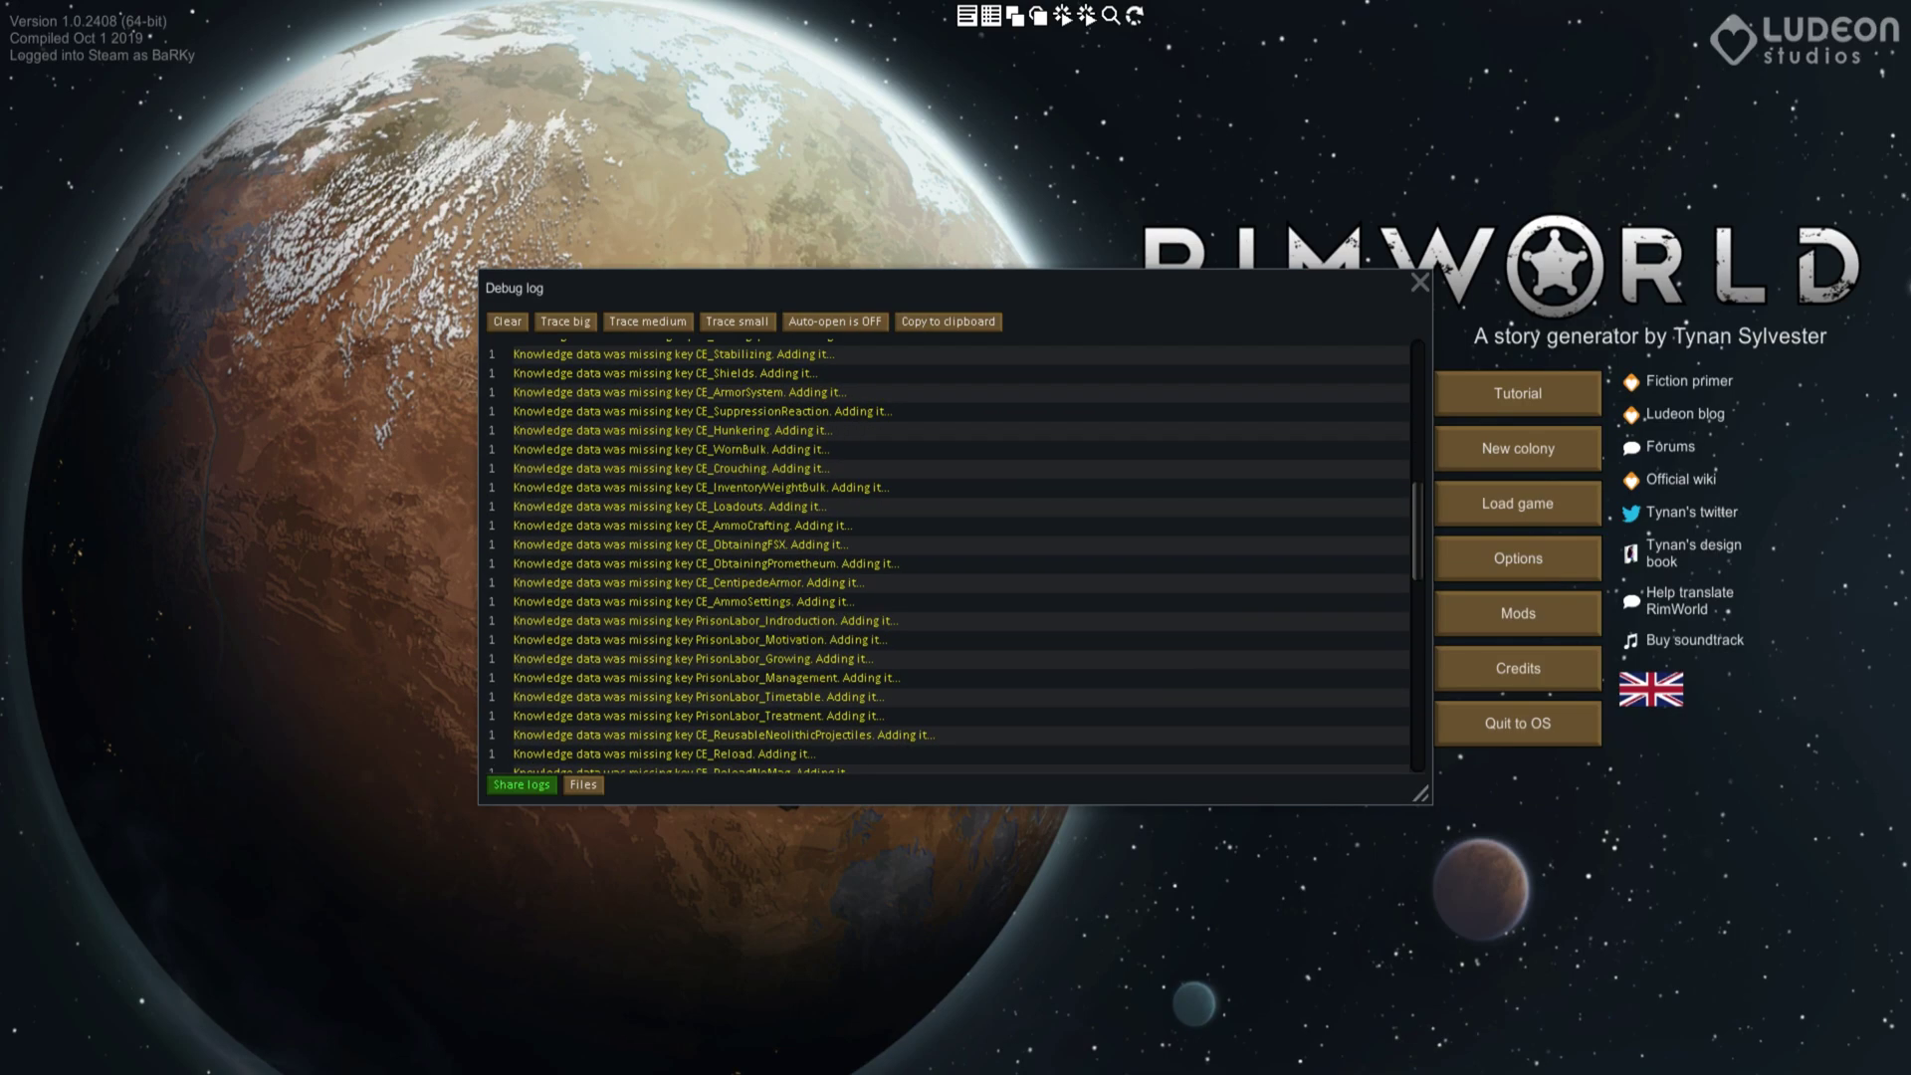
key(Escape)
Step: Open the saved games list and duplicate the Velanuay save as Velanuay2
click(1525, 478)
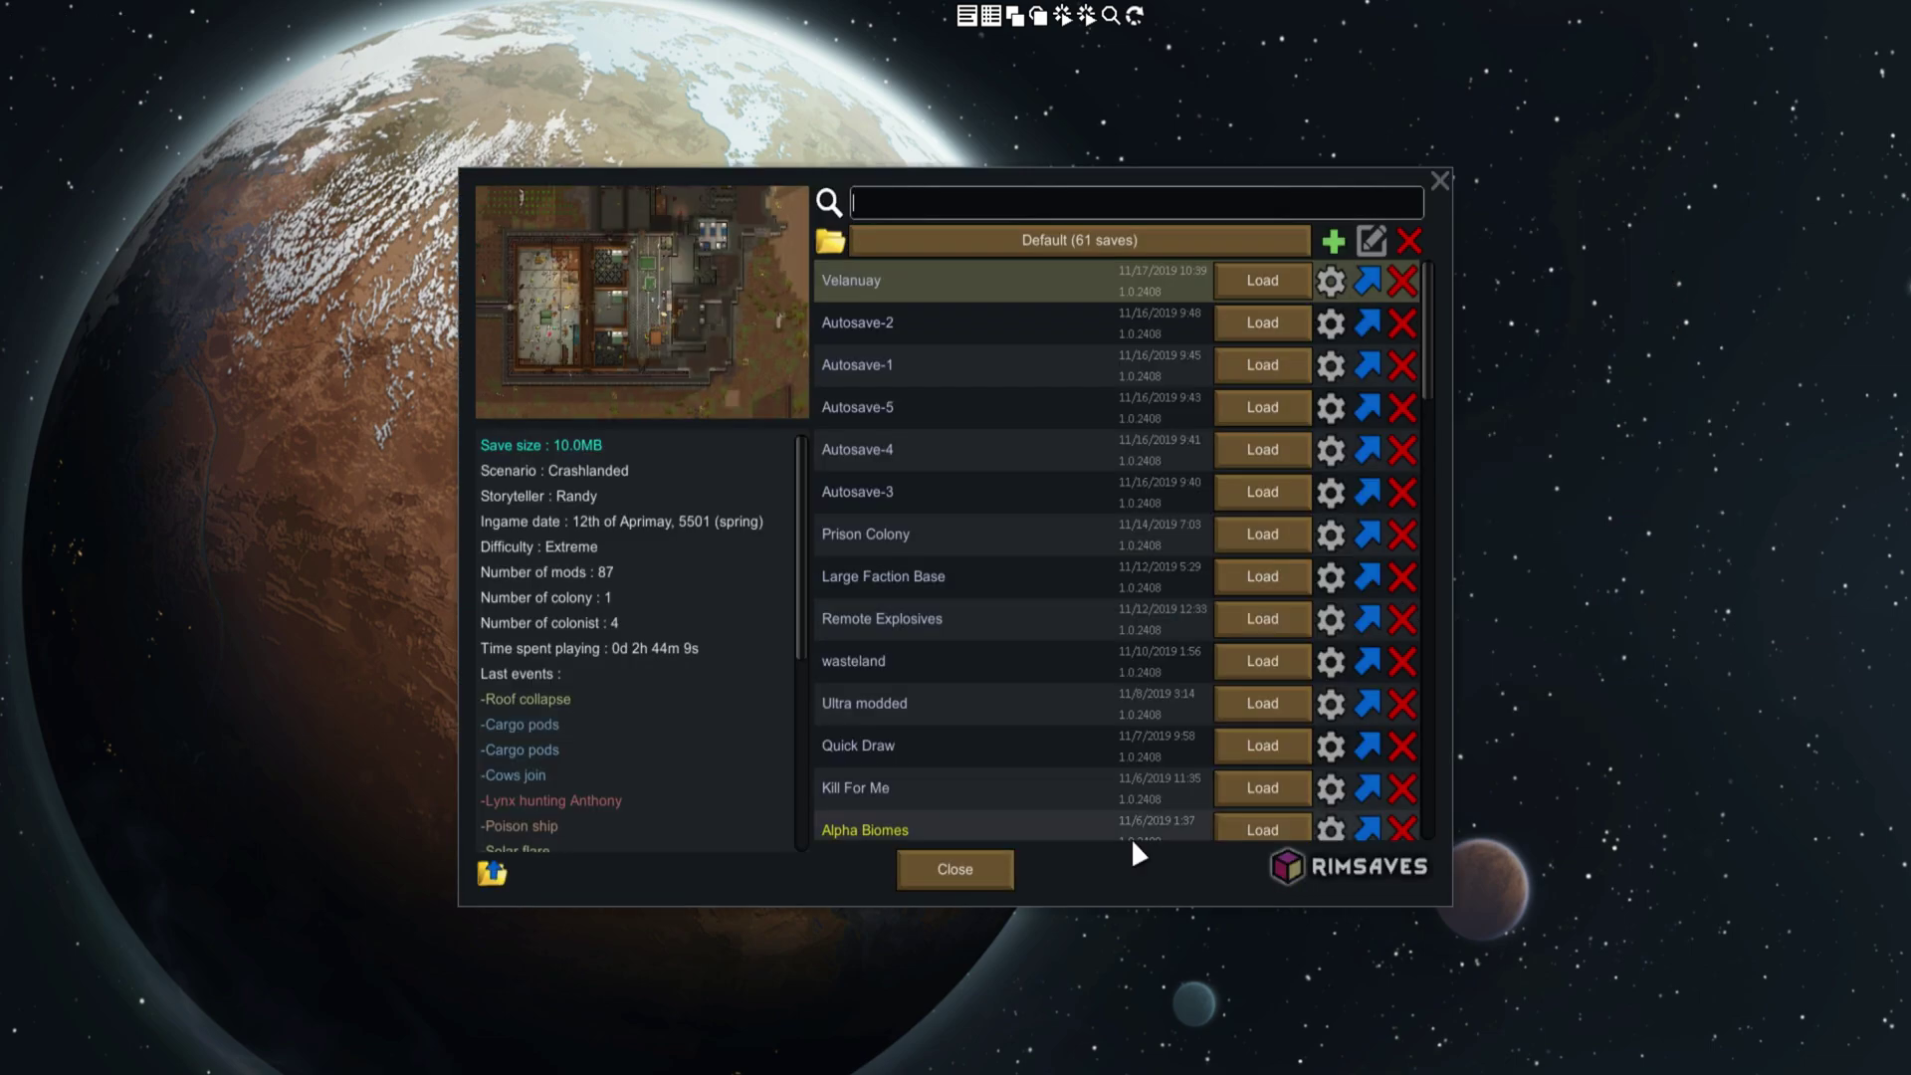
click(1340, 279)
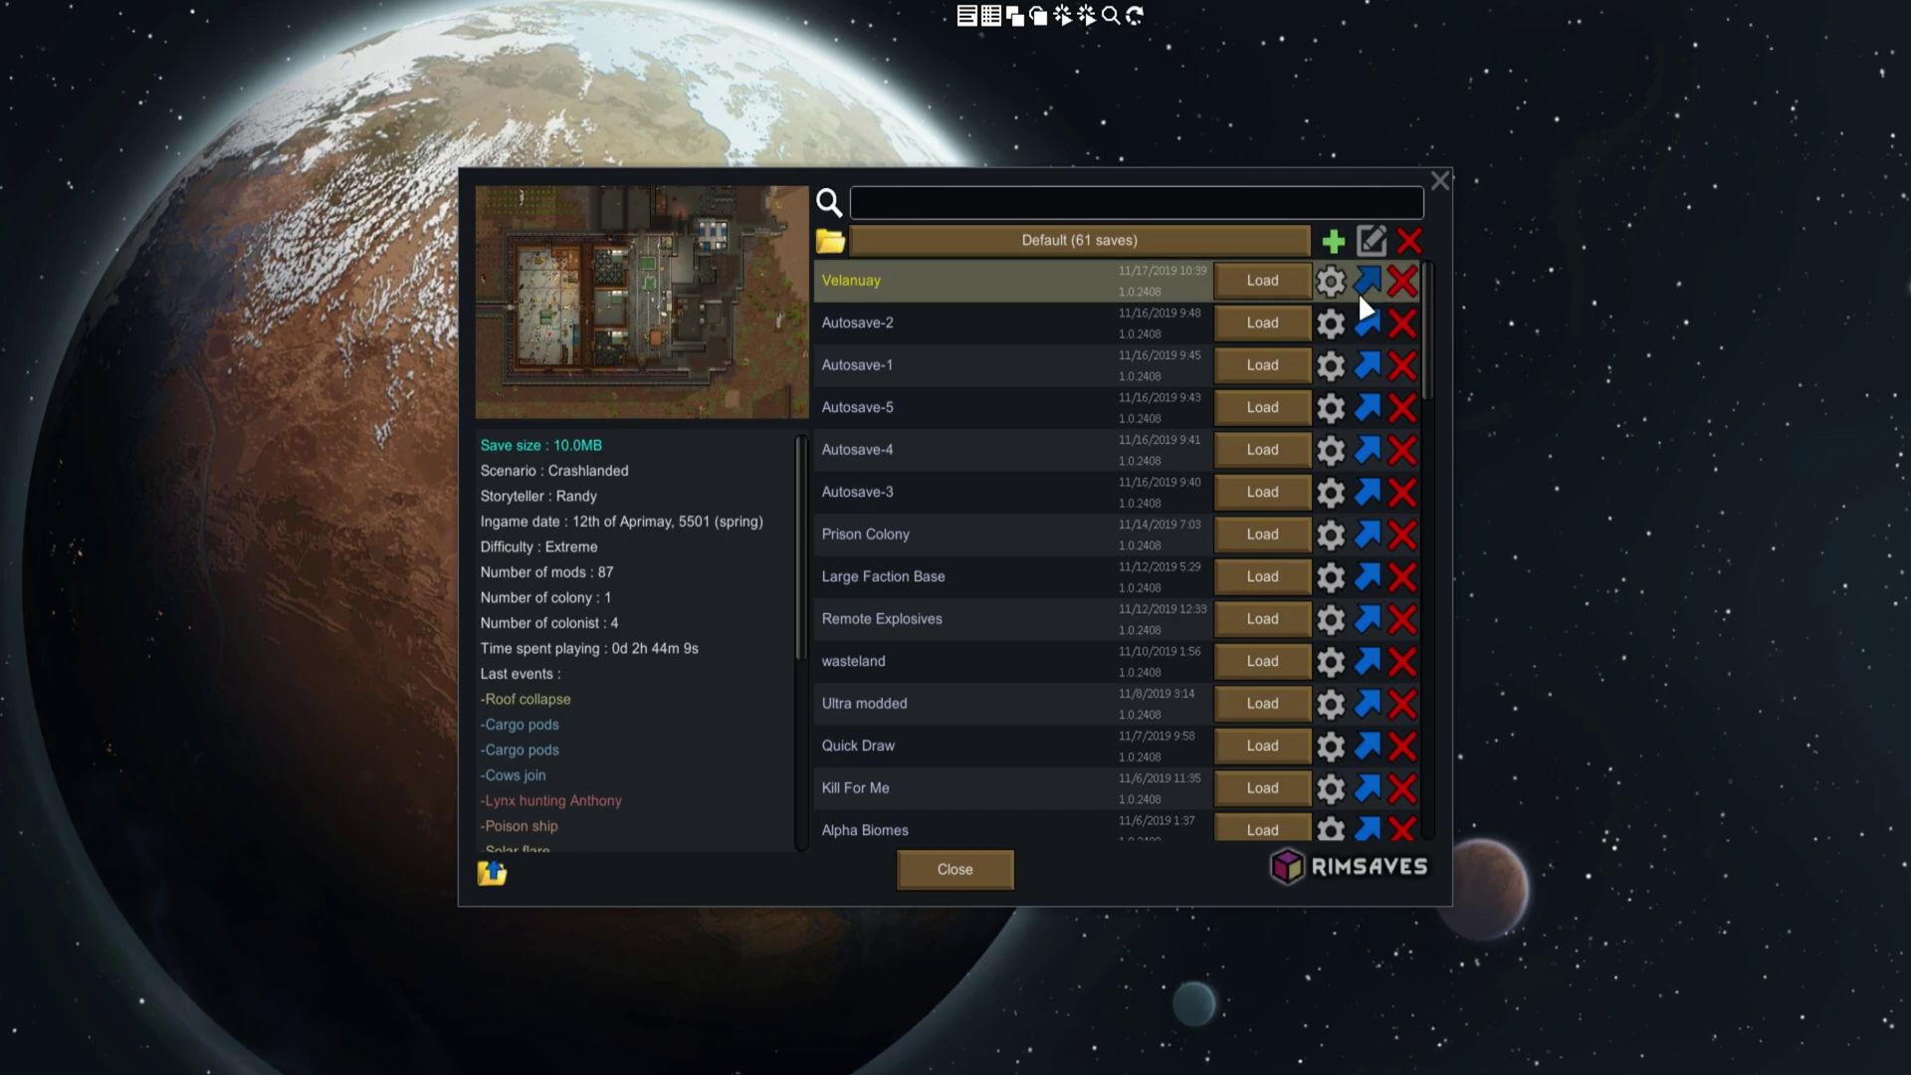
click(1332, 280)
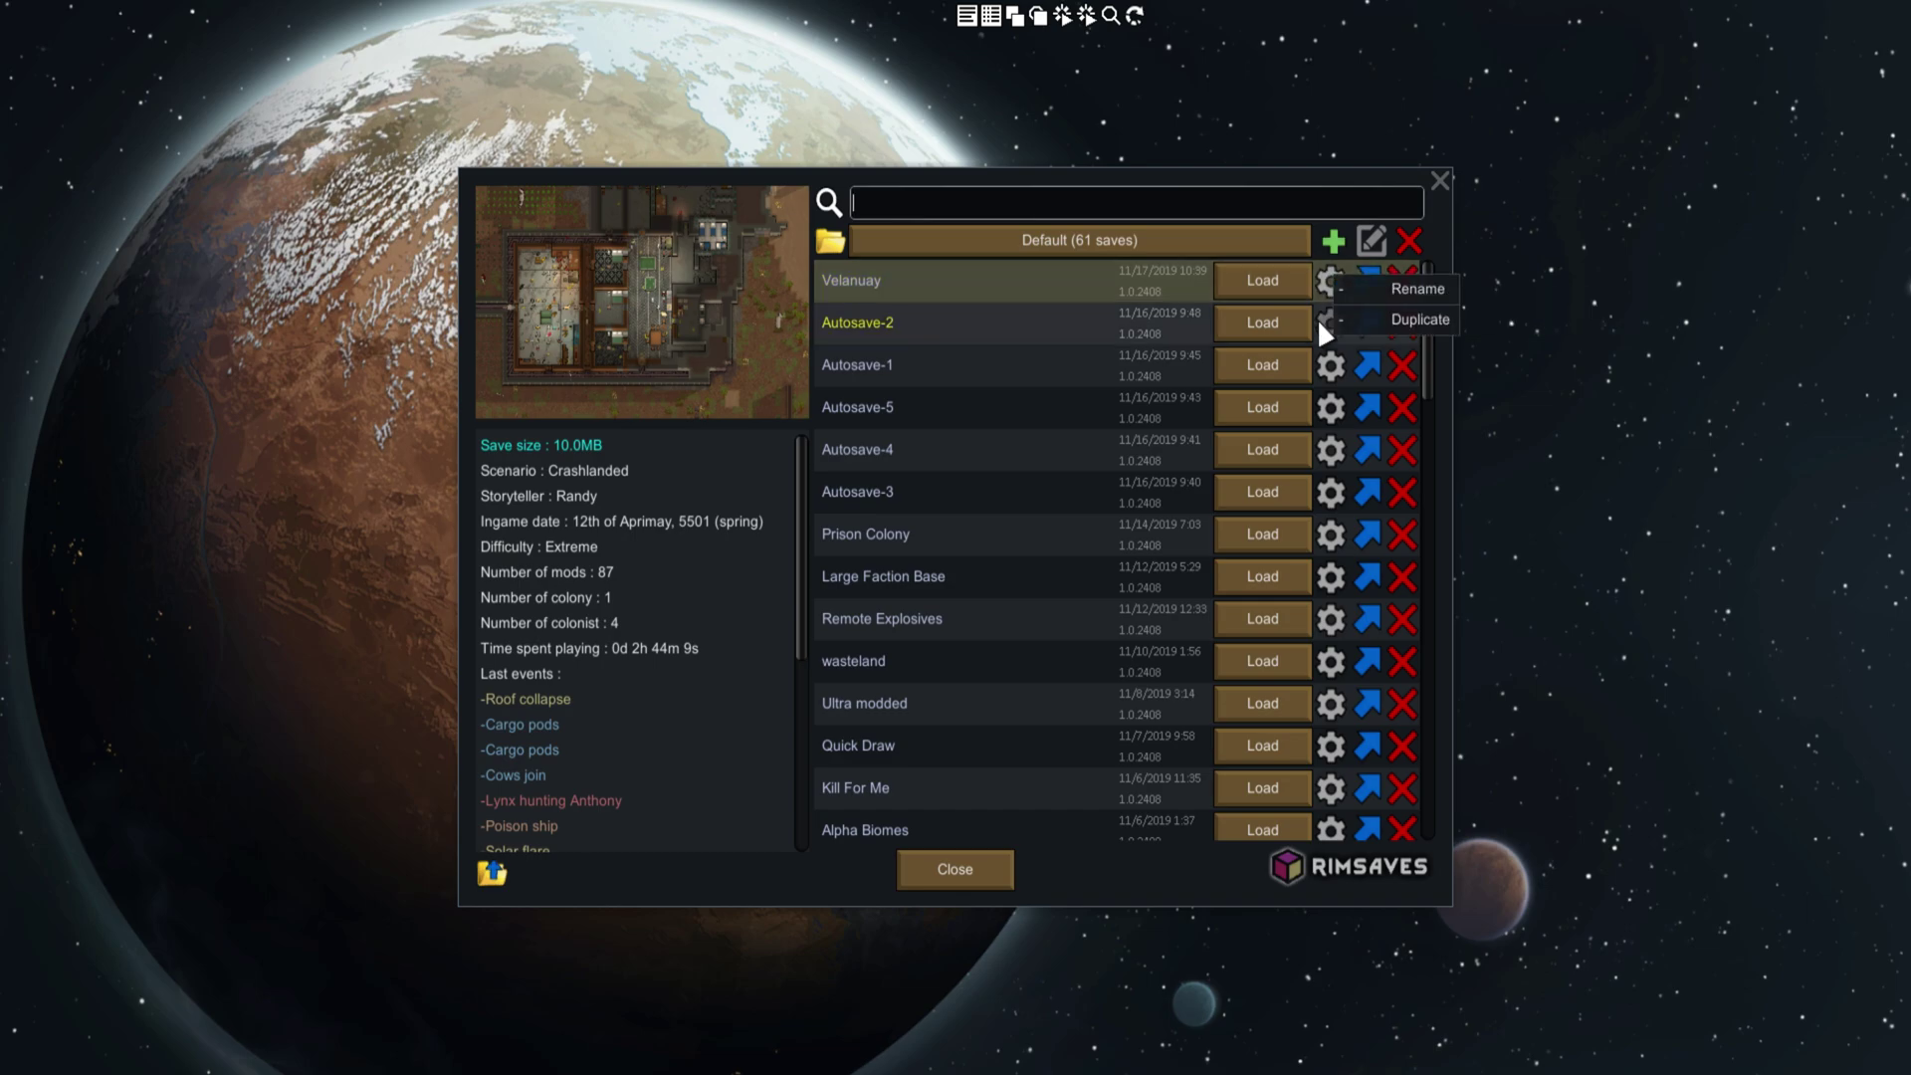
click(1384, 321)
click(944, 502)
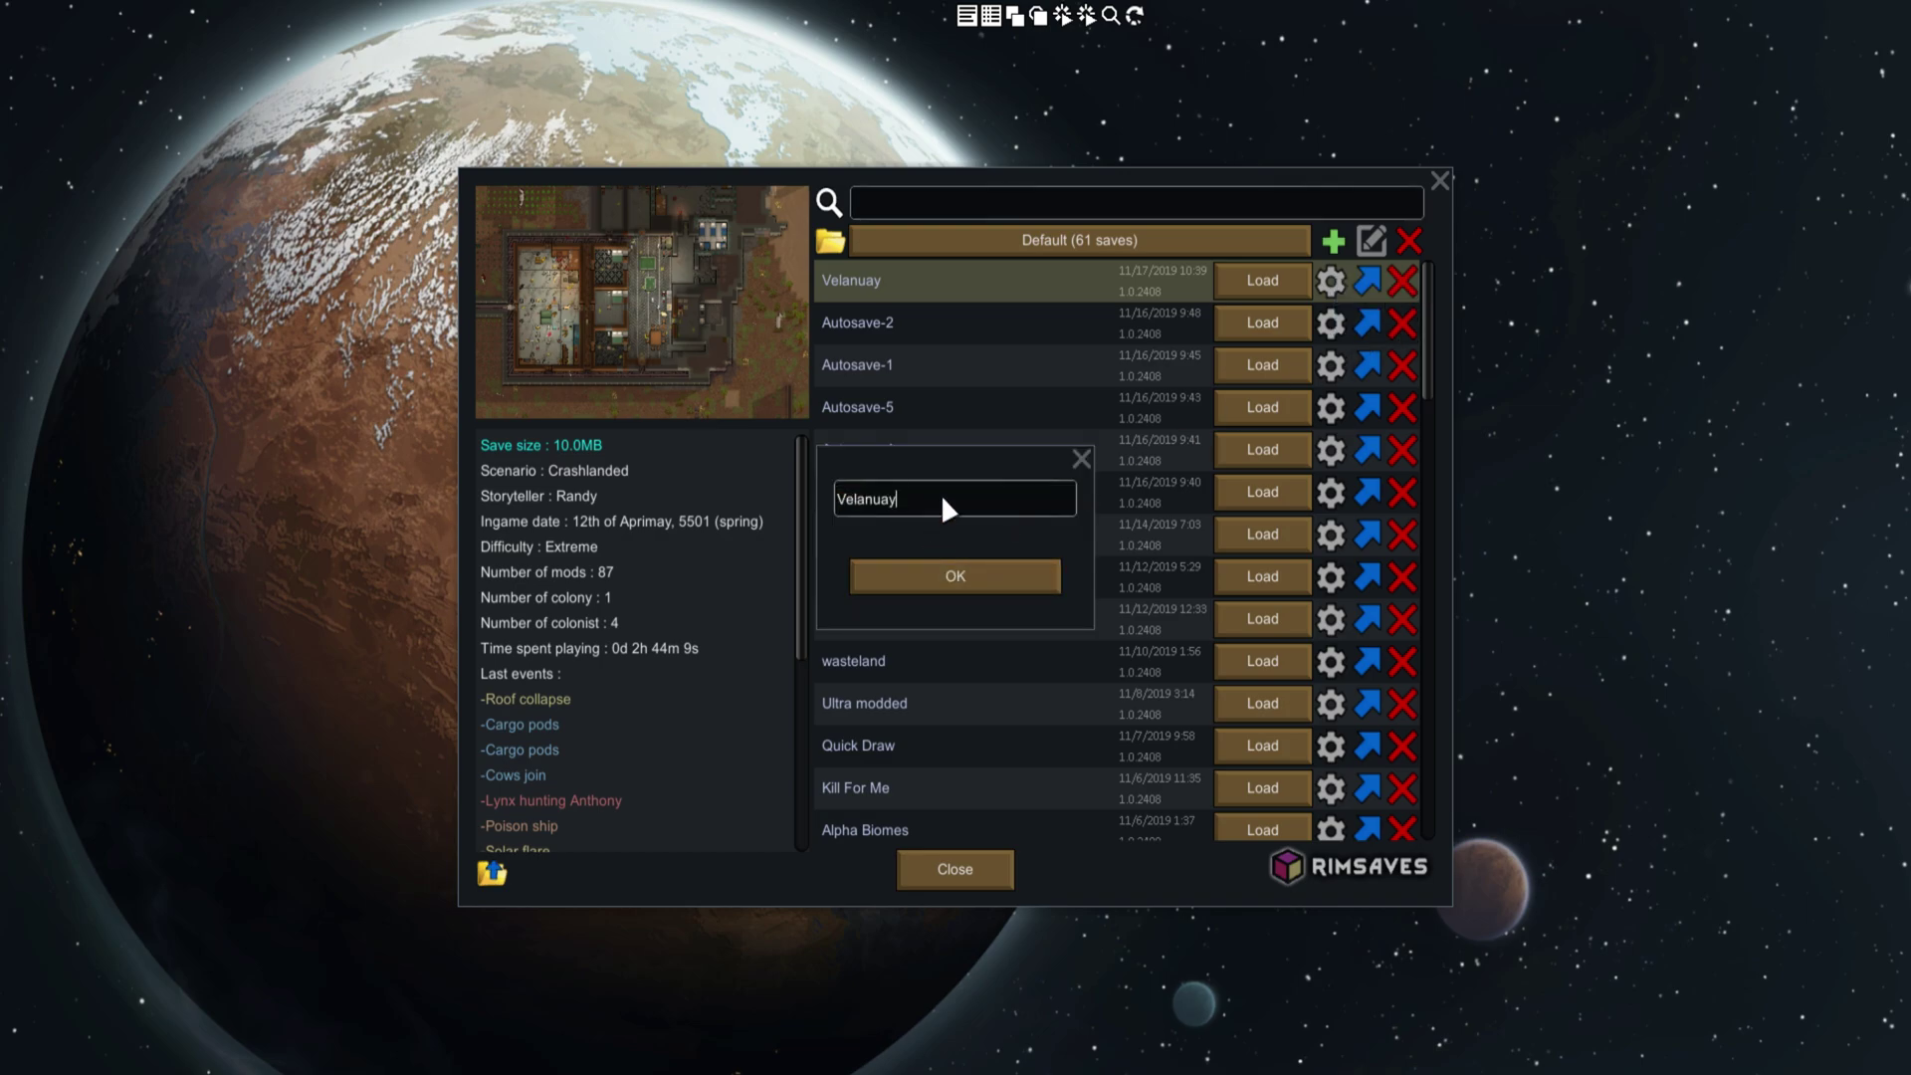
text(2)
click(930, 573)
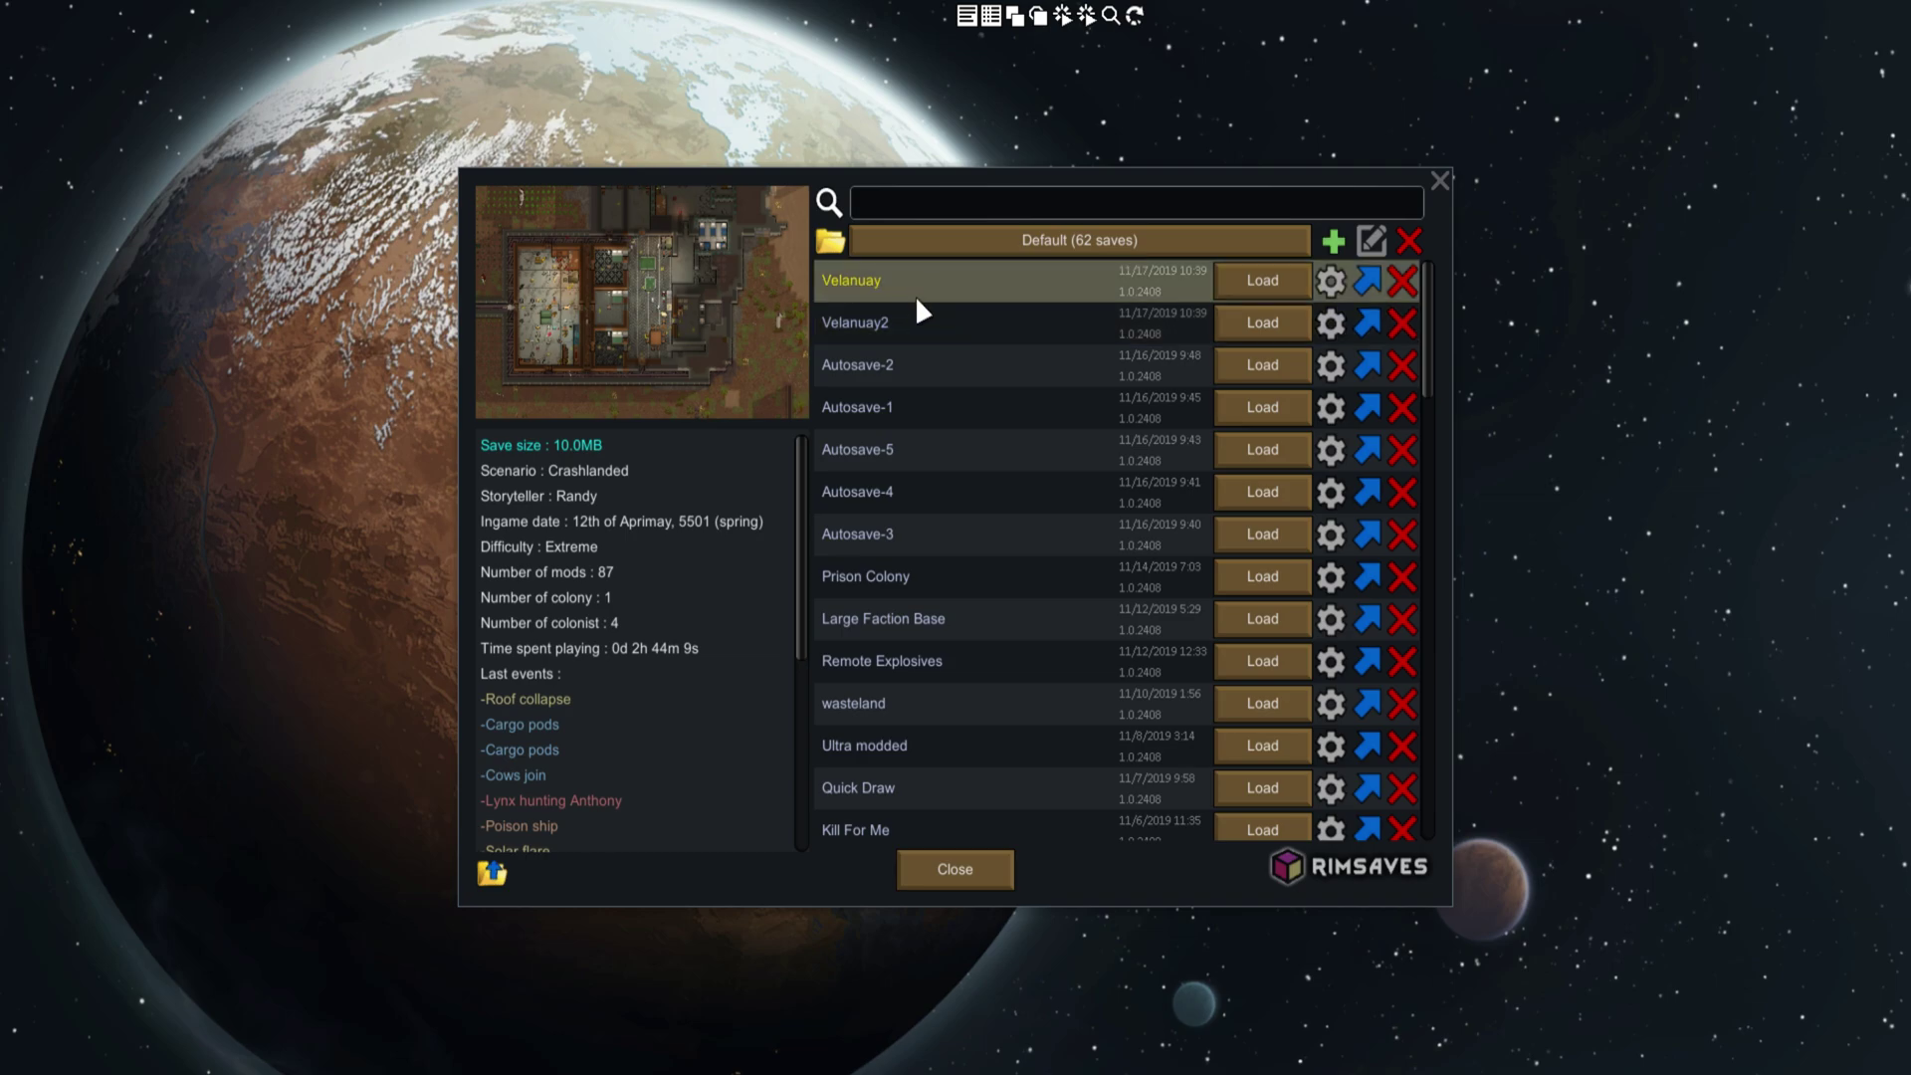
Step: Create a new save folder named "Stream Saves"
click(1065, 237)
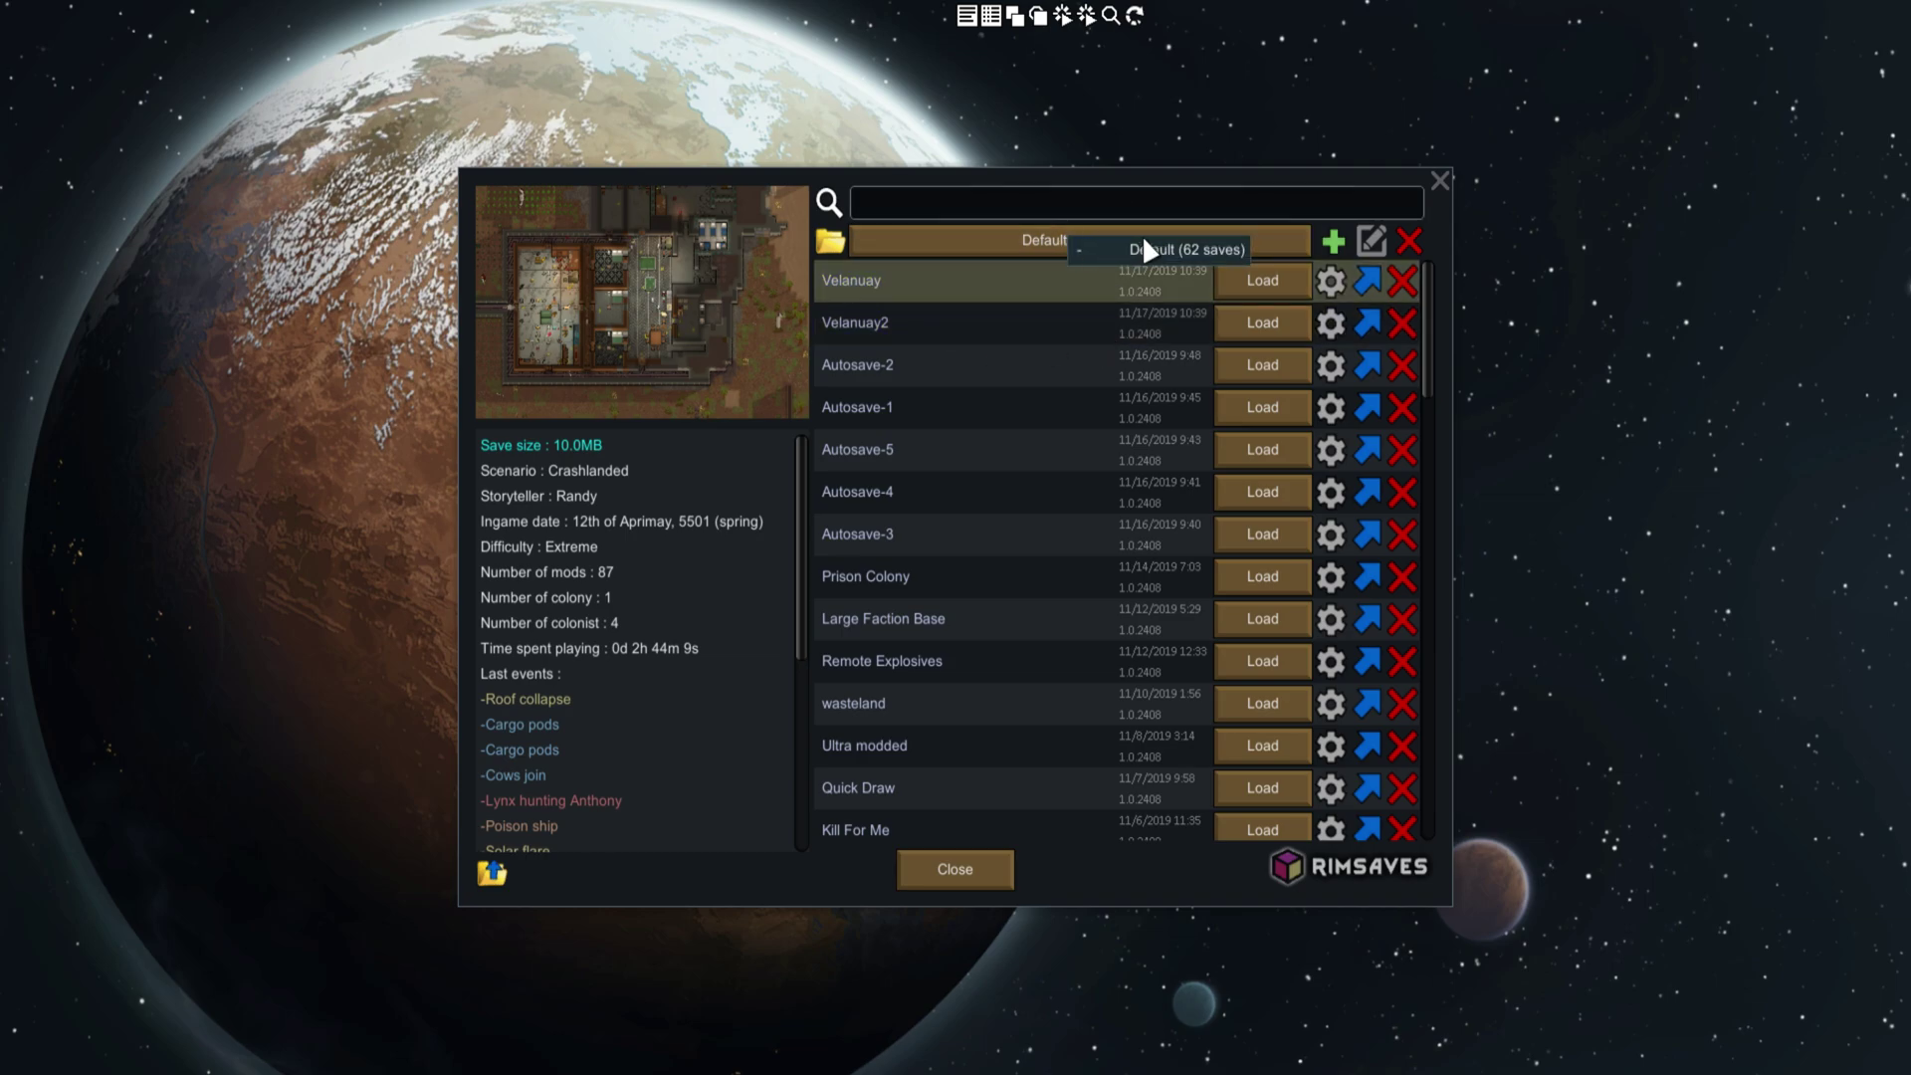
click(1150, 249)
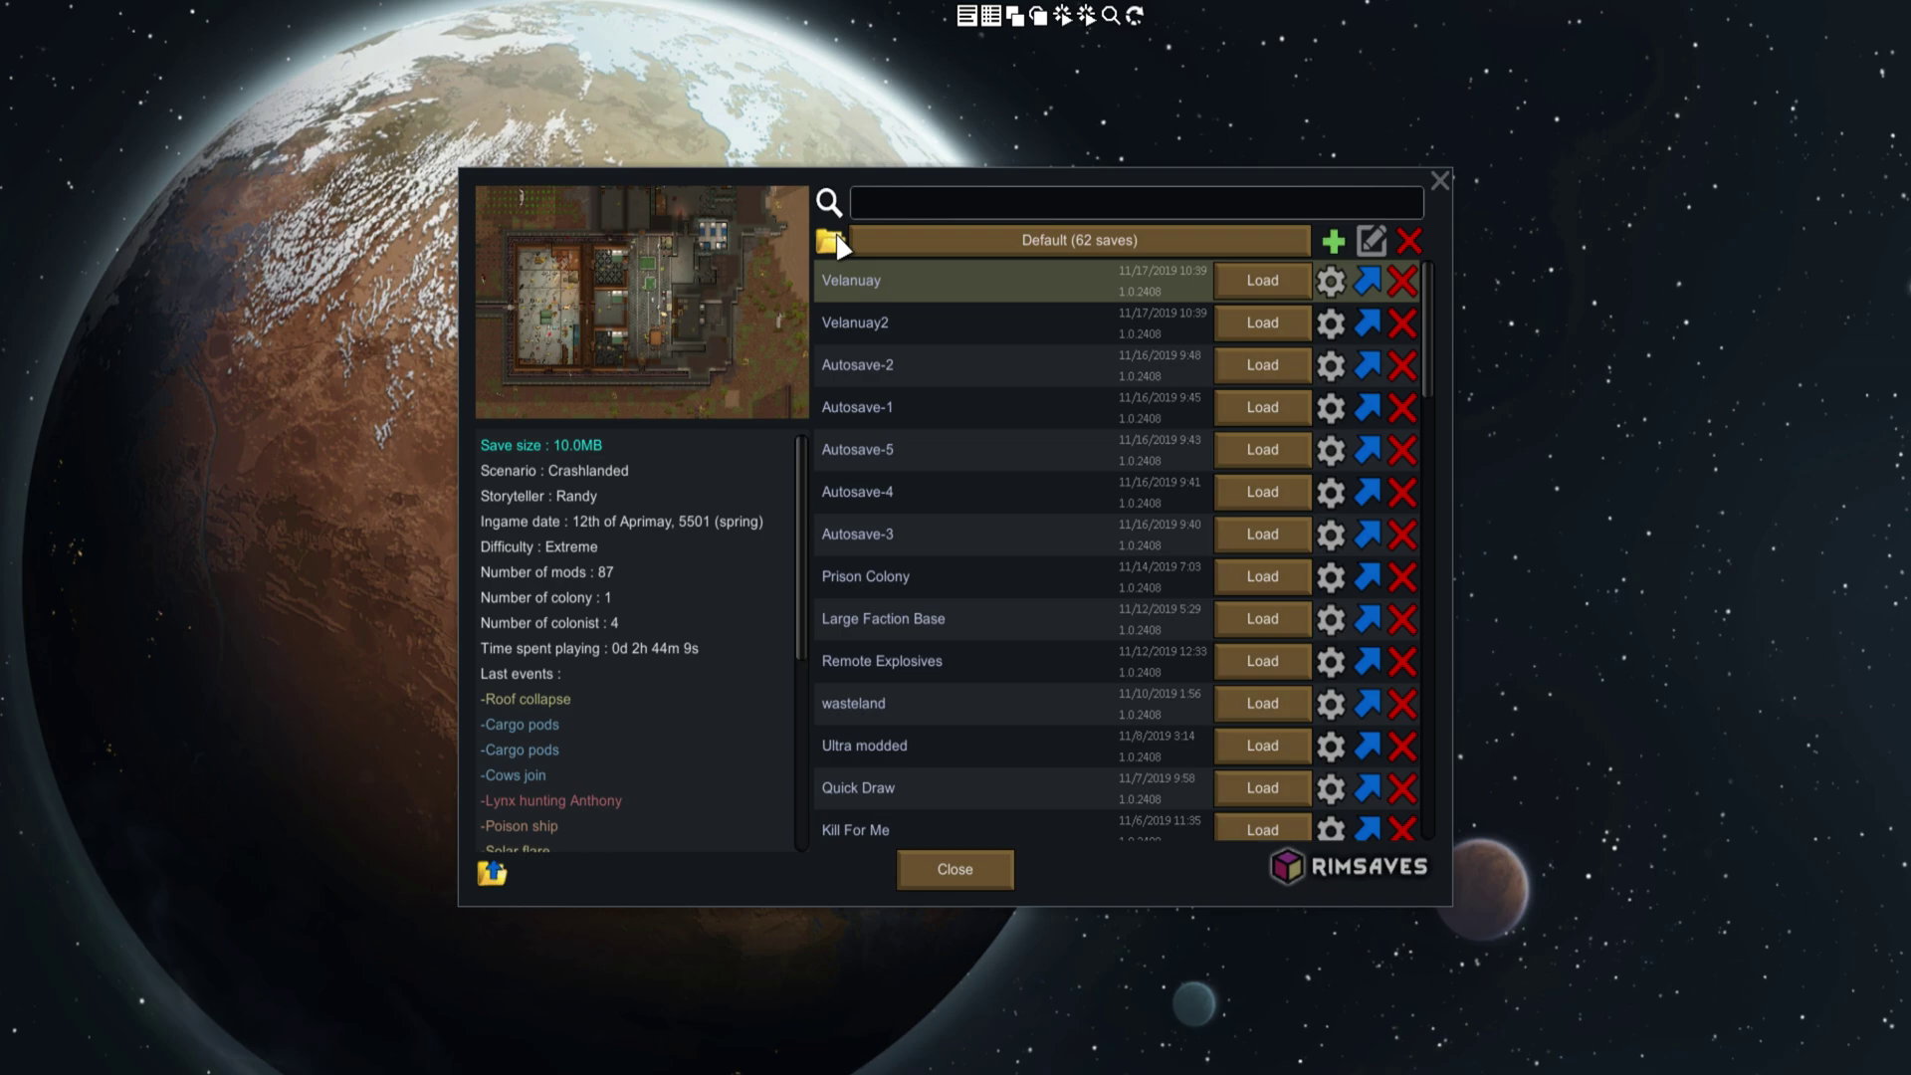
click(1332, 241)
text(St)
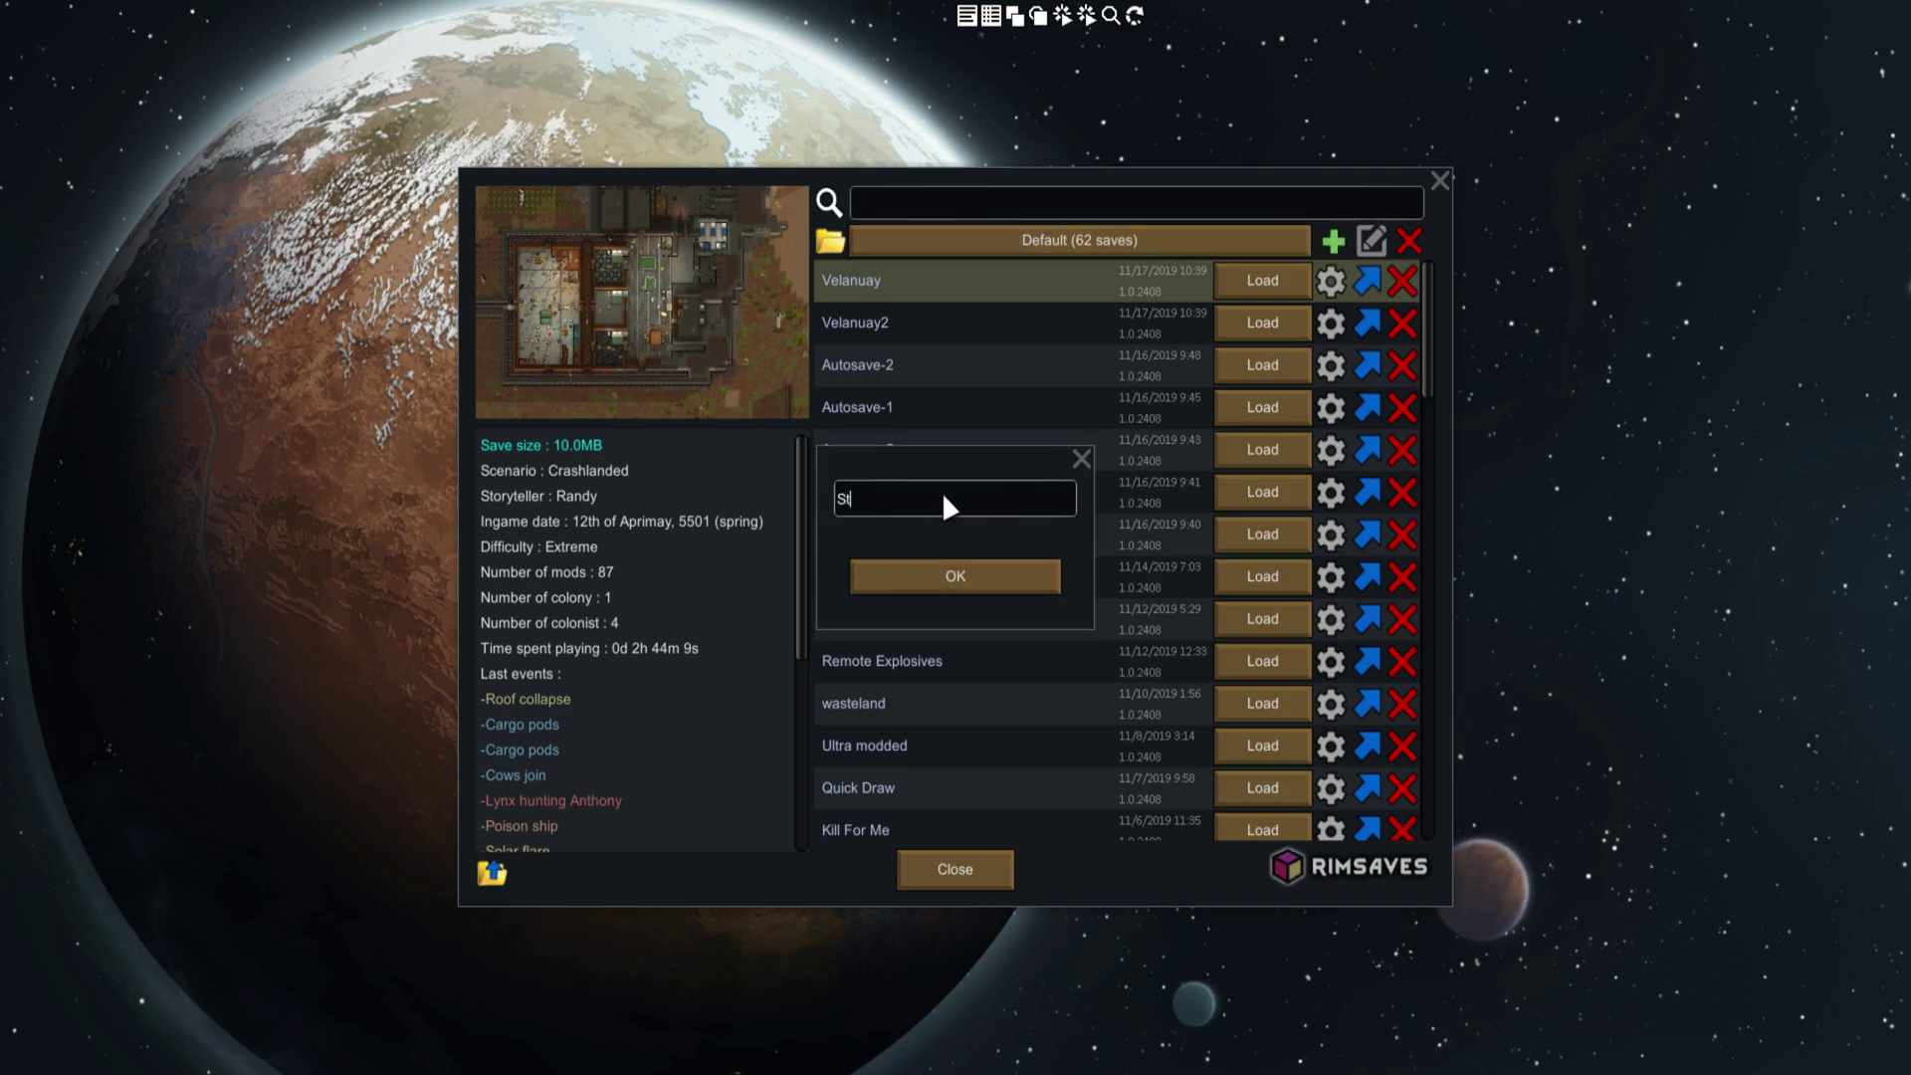
text(ream Saves)
key(Return)
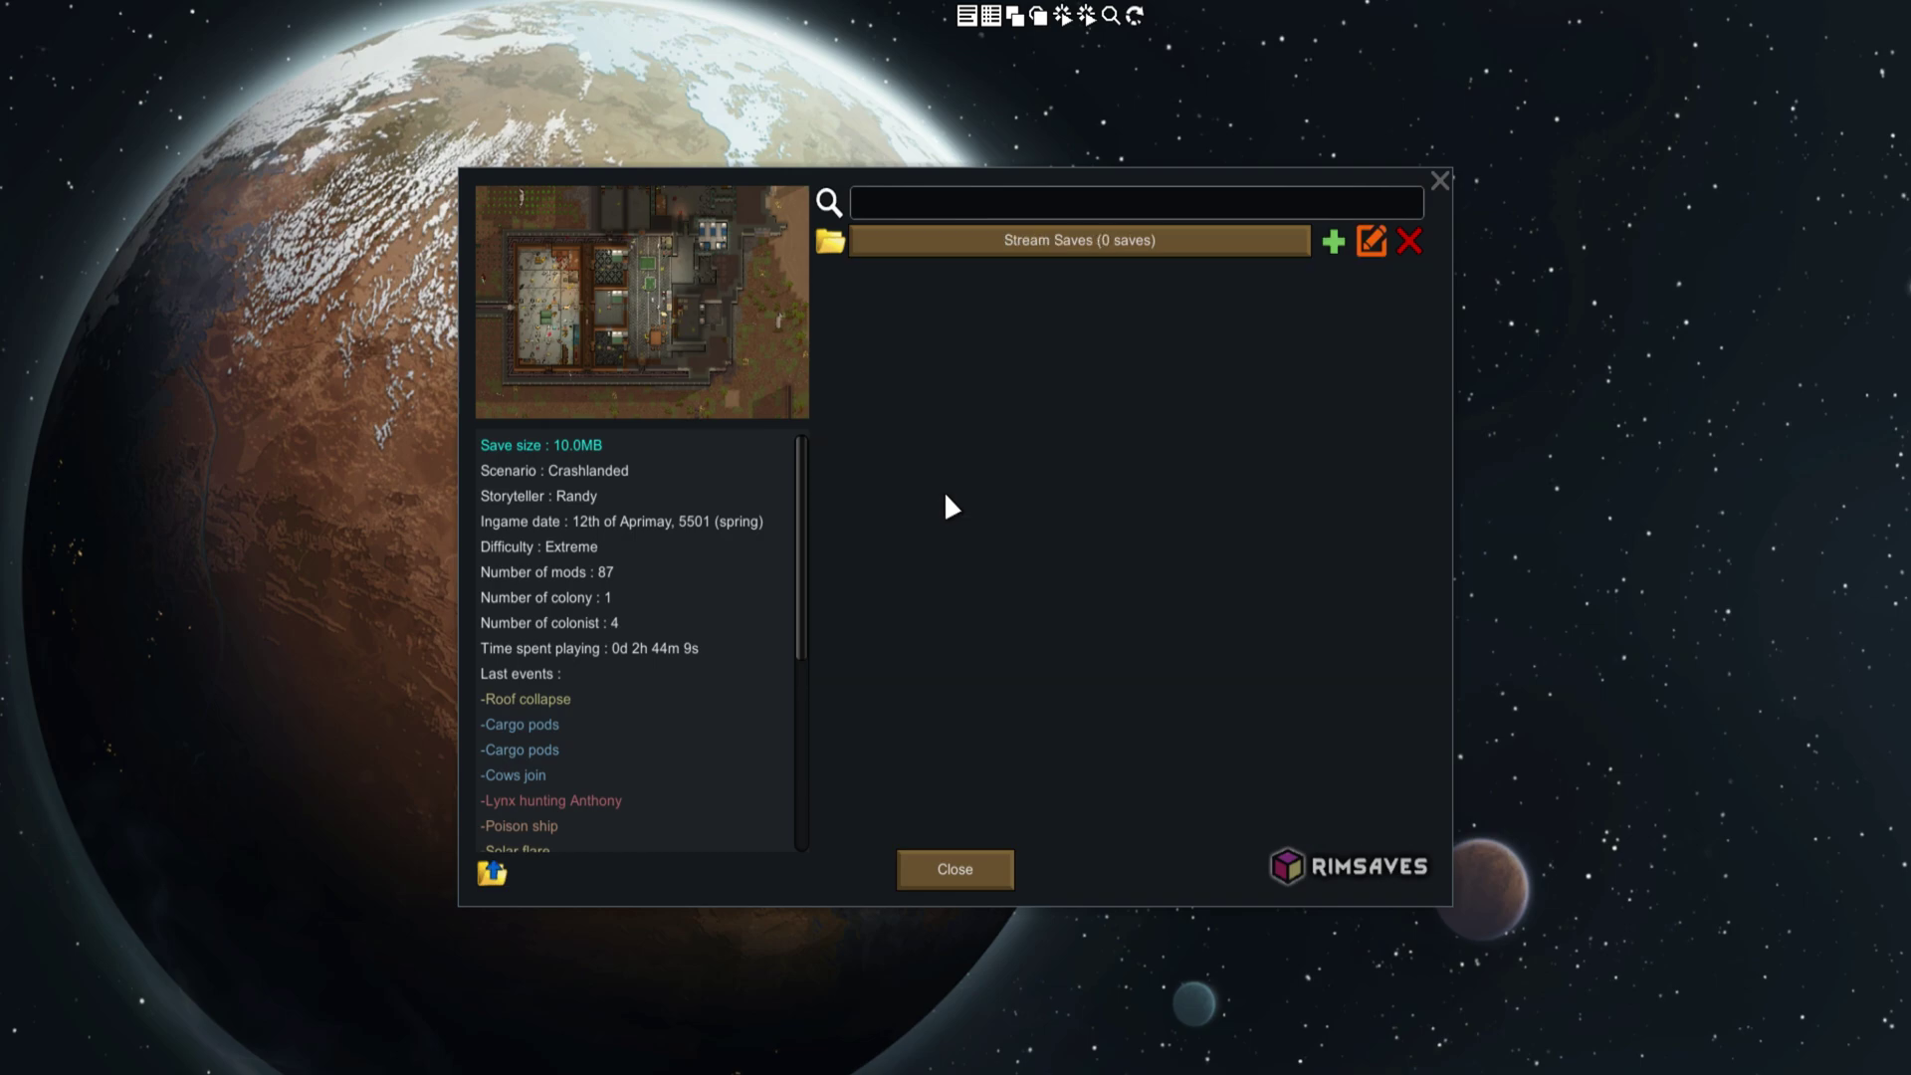
Step: Move the Velanuay save from the Default folder into Stream Saves and open the Stream Saves folder
click(1101, 239)
click(1207, 254)
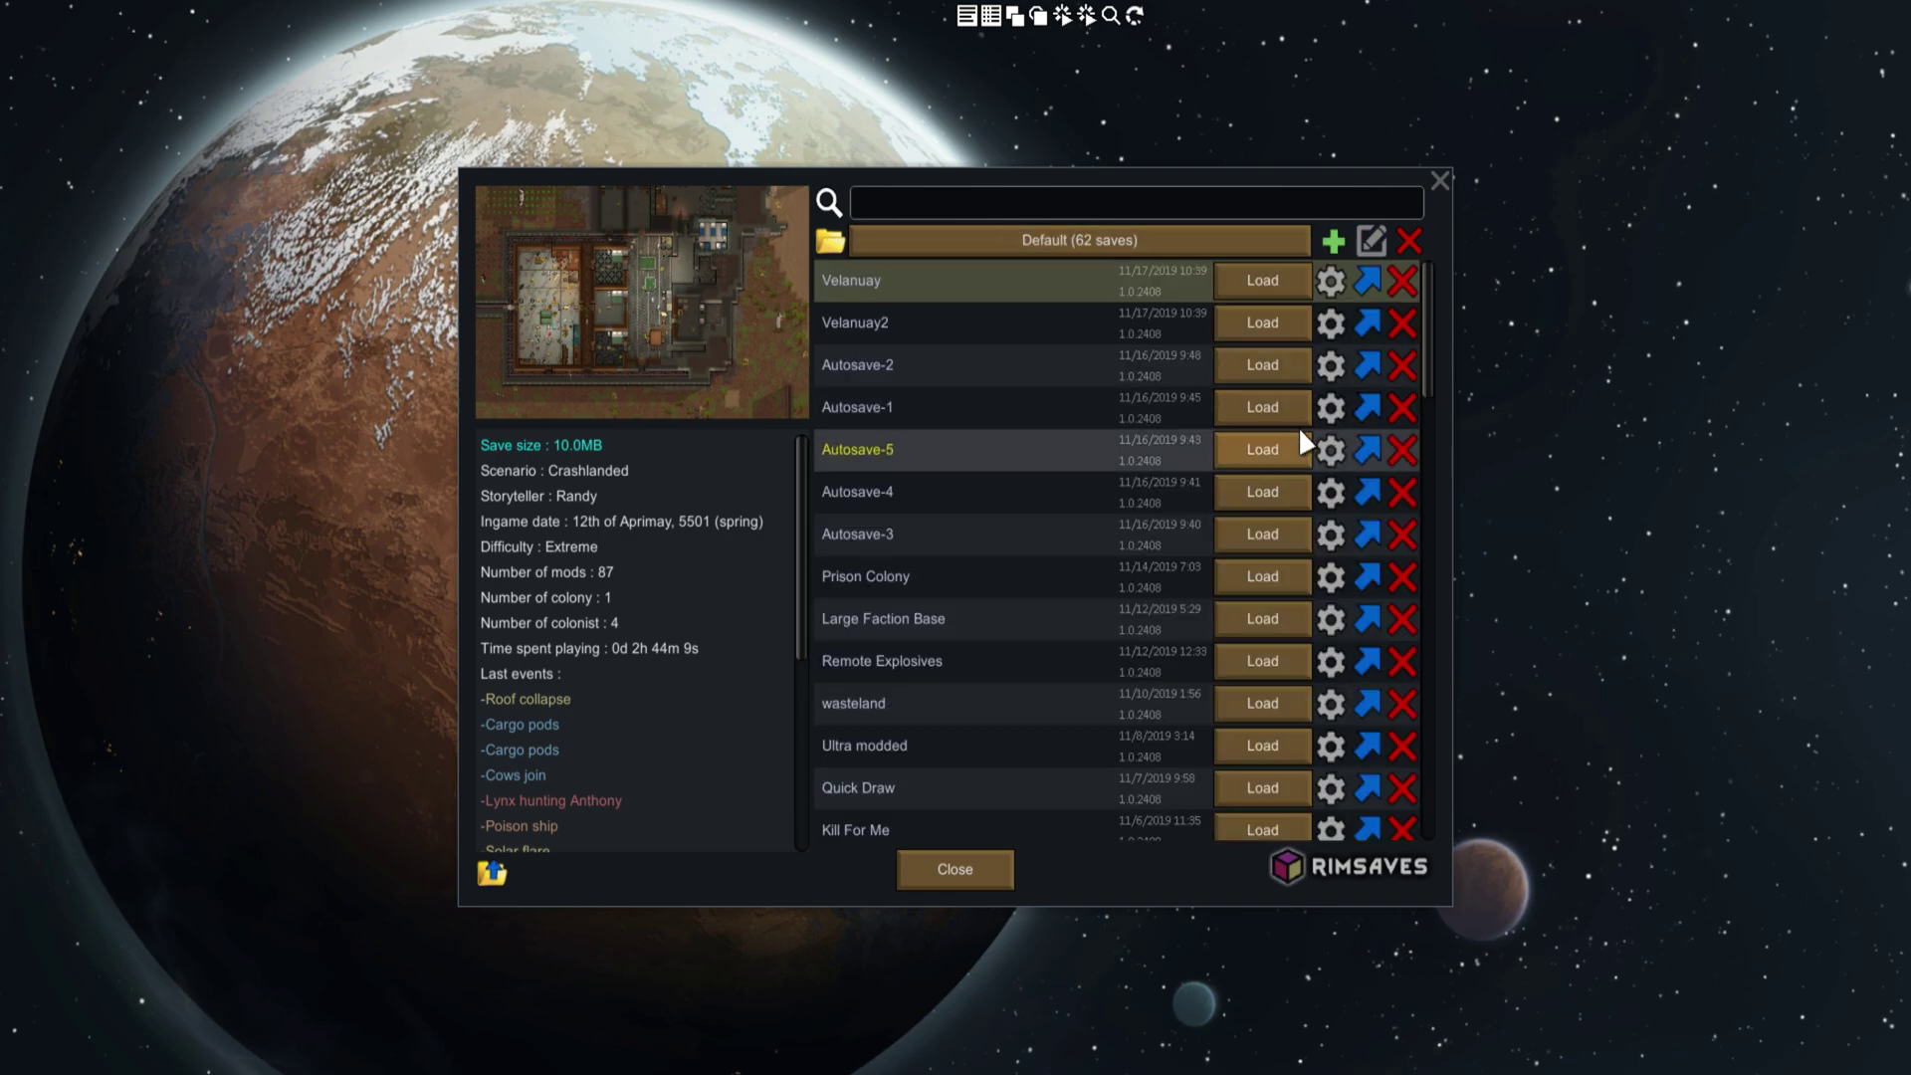
click(1368, 288)
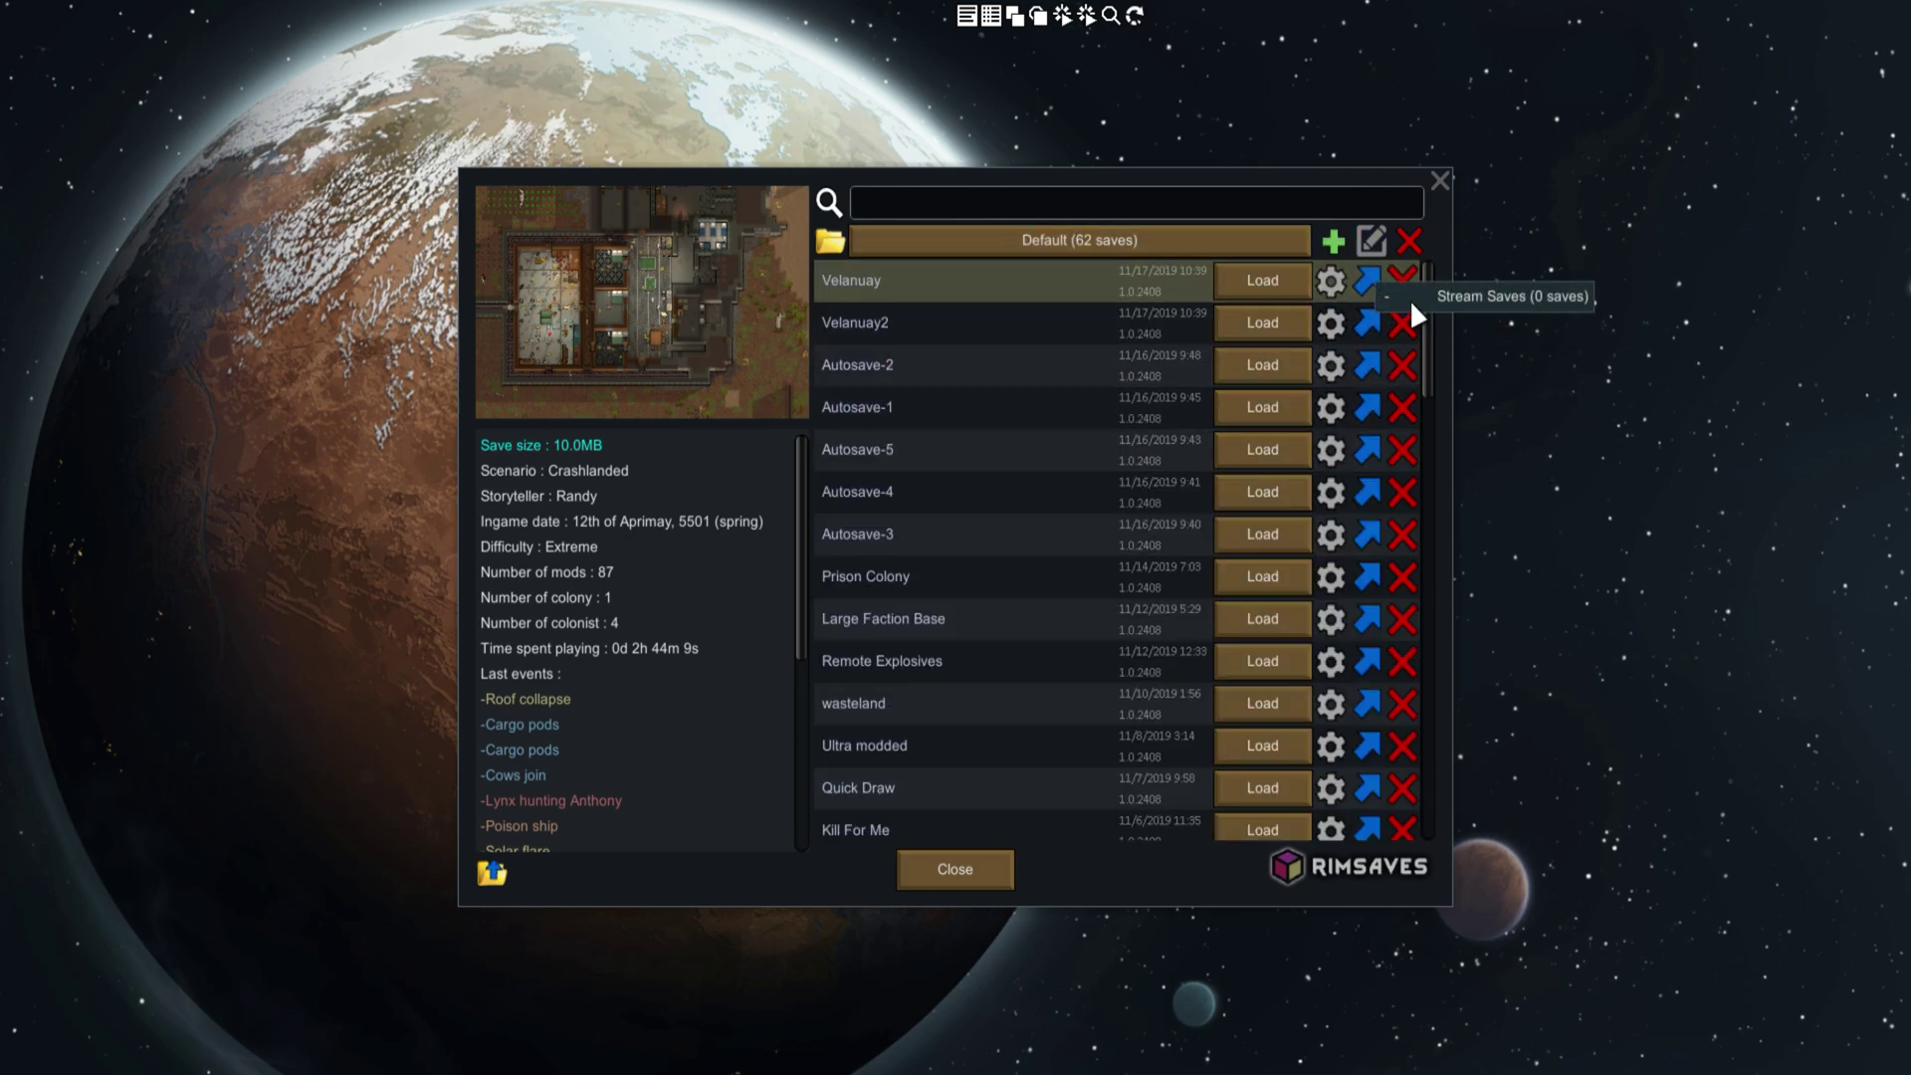
click(1534, 304)
click(1198, 231)
click(1335, 272)
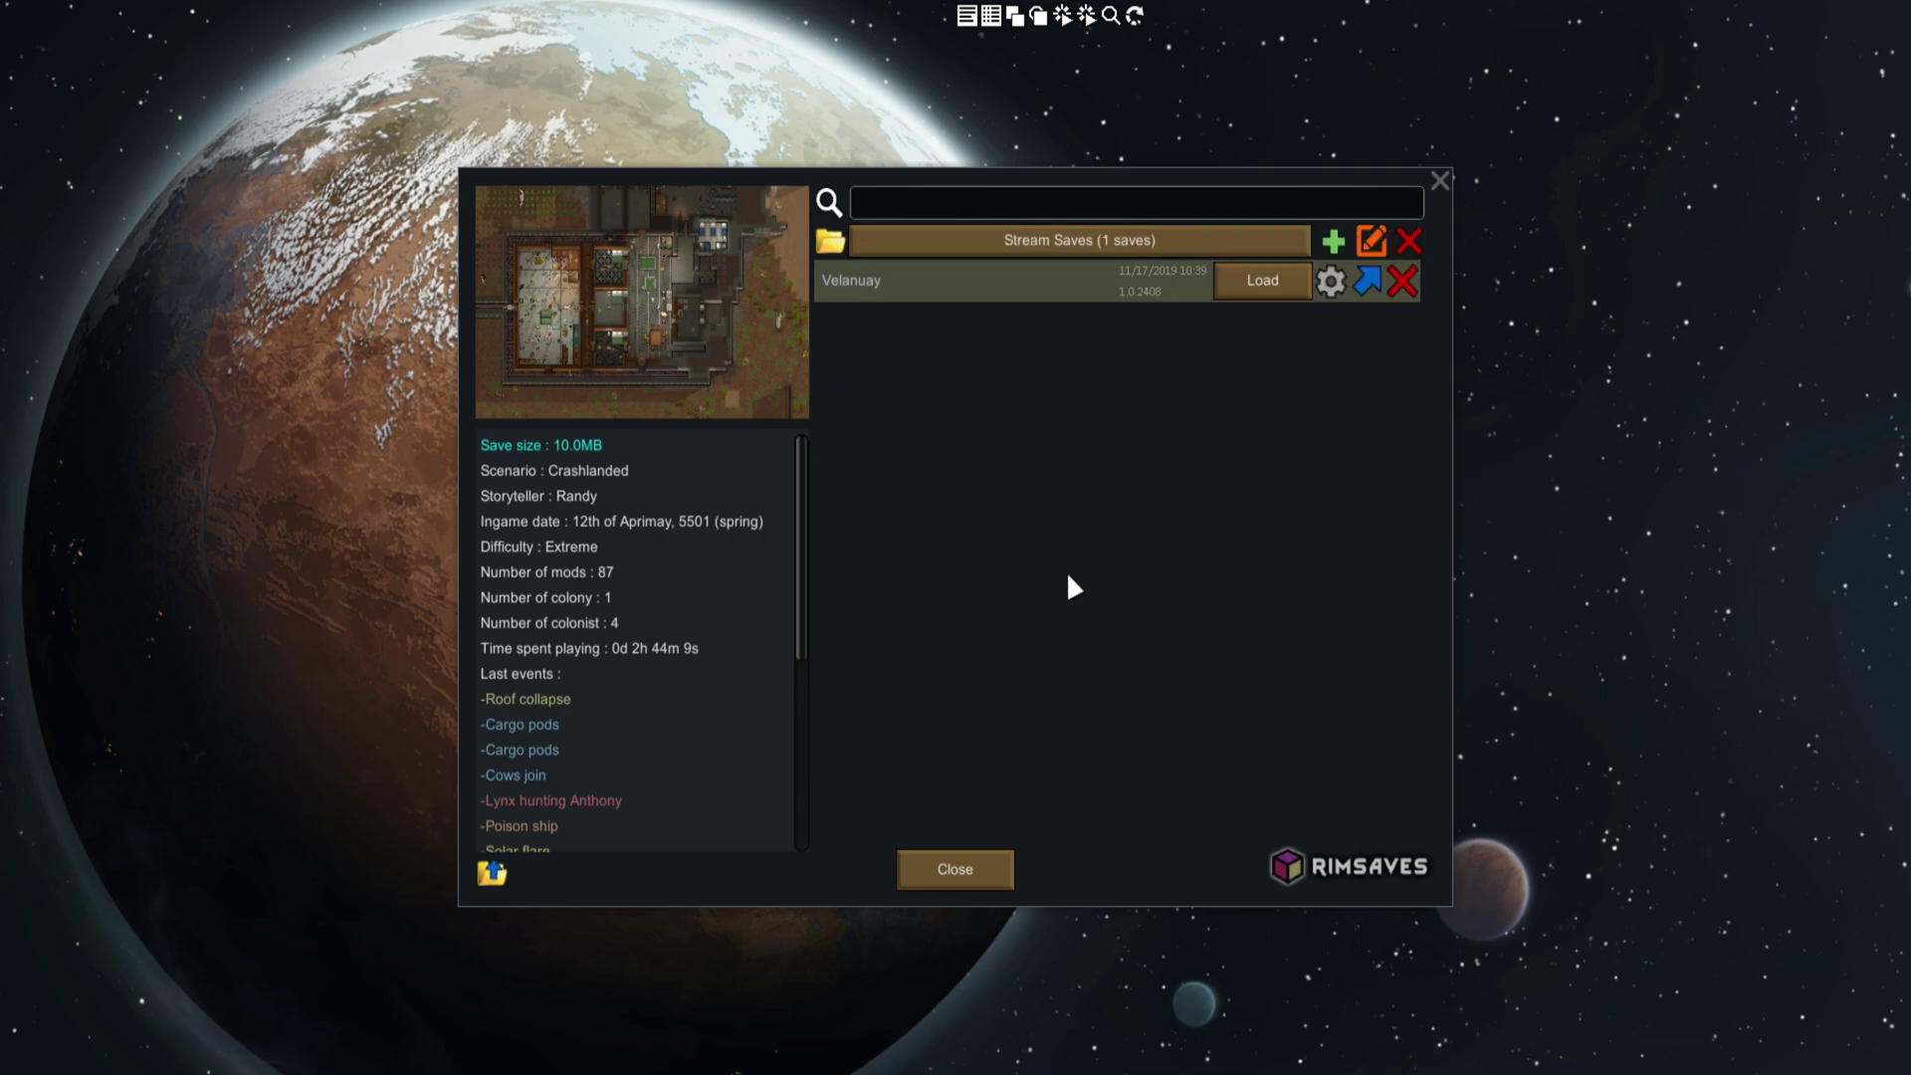
Step: Check the rename option of the Stream Saves folder without changing its name, and switch back to the Default folder
click(1192, 247)
click(1276, 304)
click(1371, 251)
click(1082, 459)
click(1264, 247)
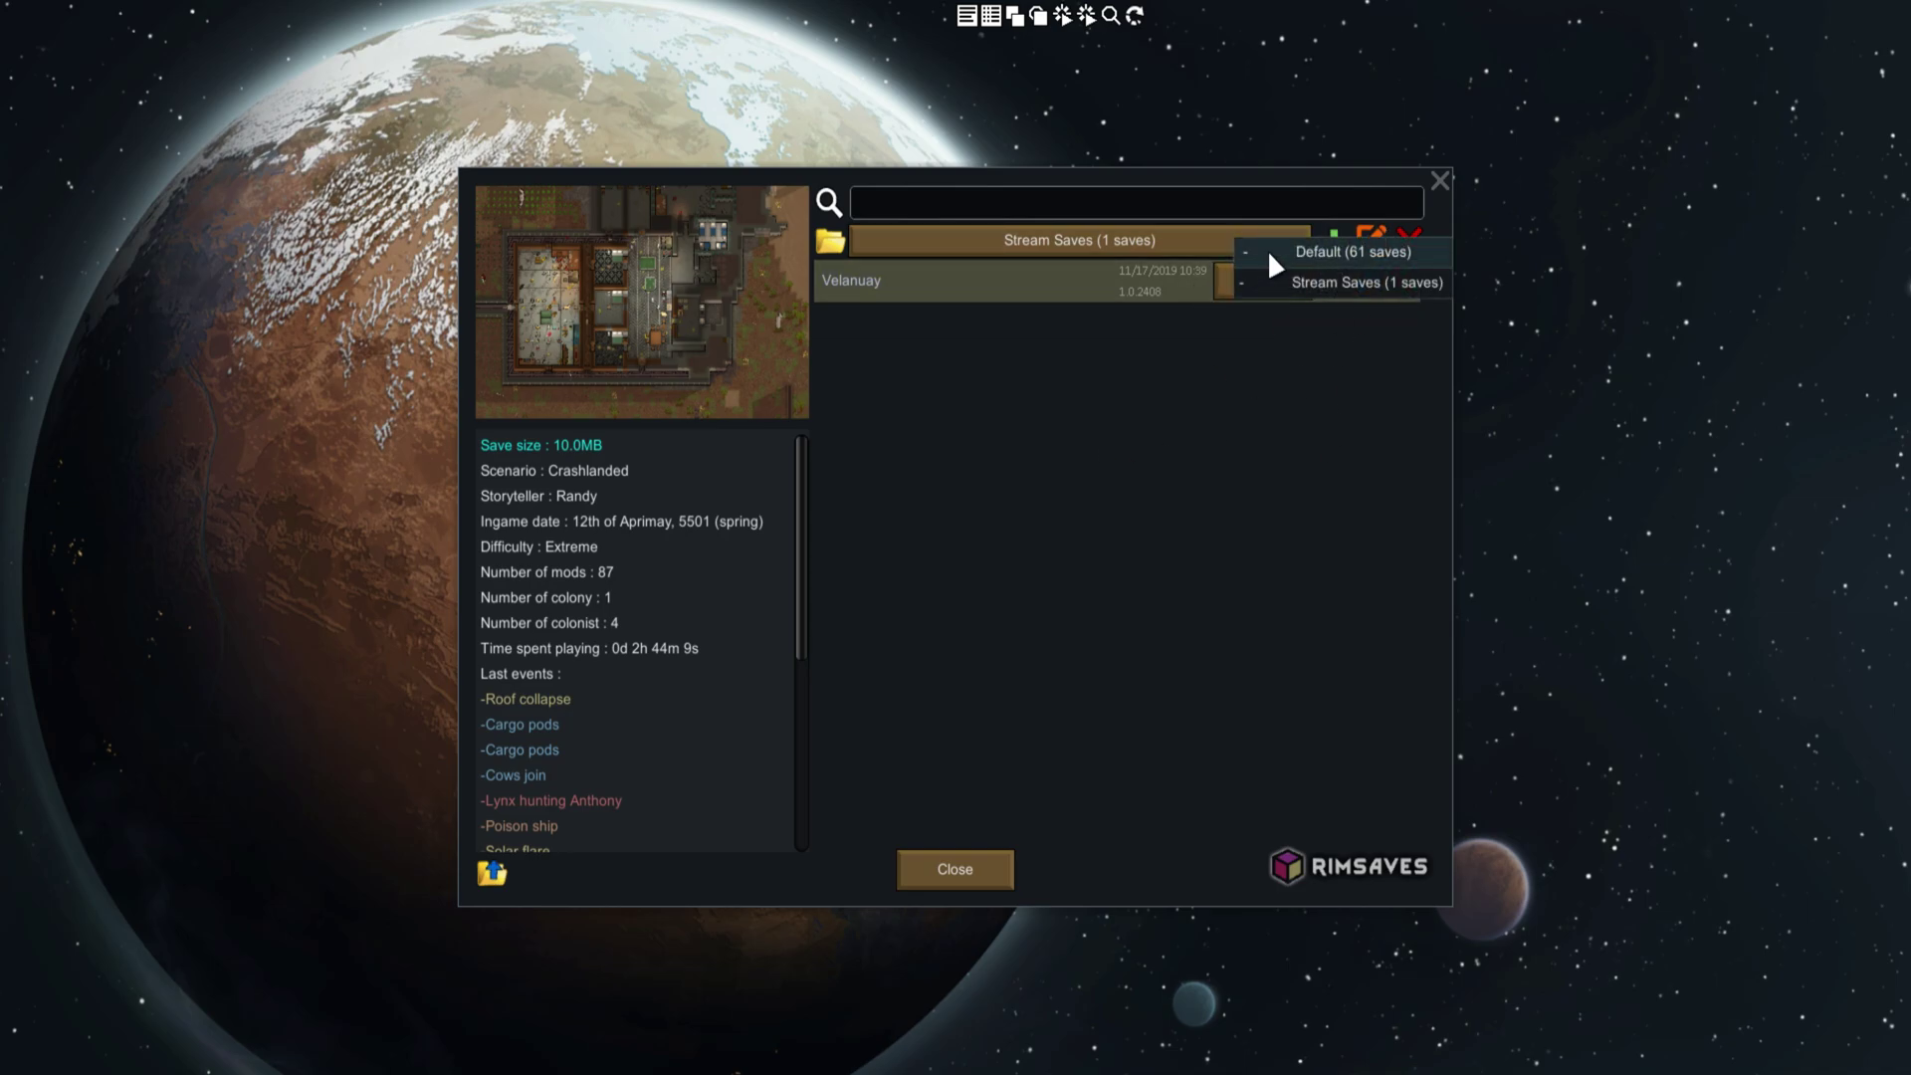
click(1294, 253)
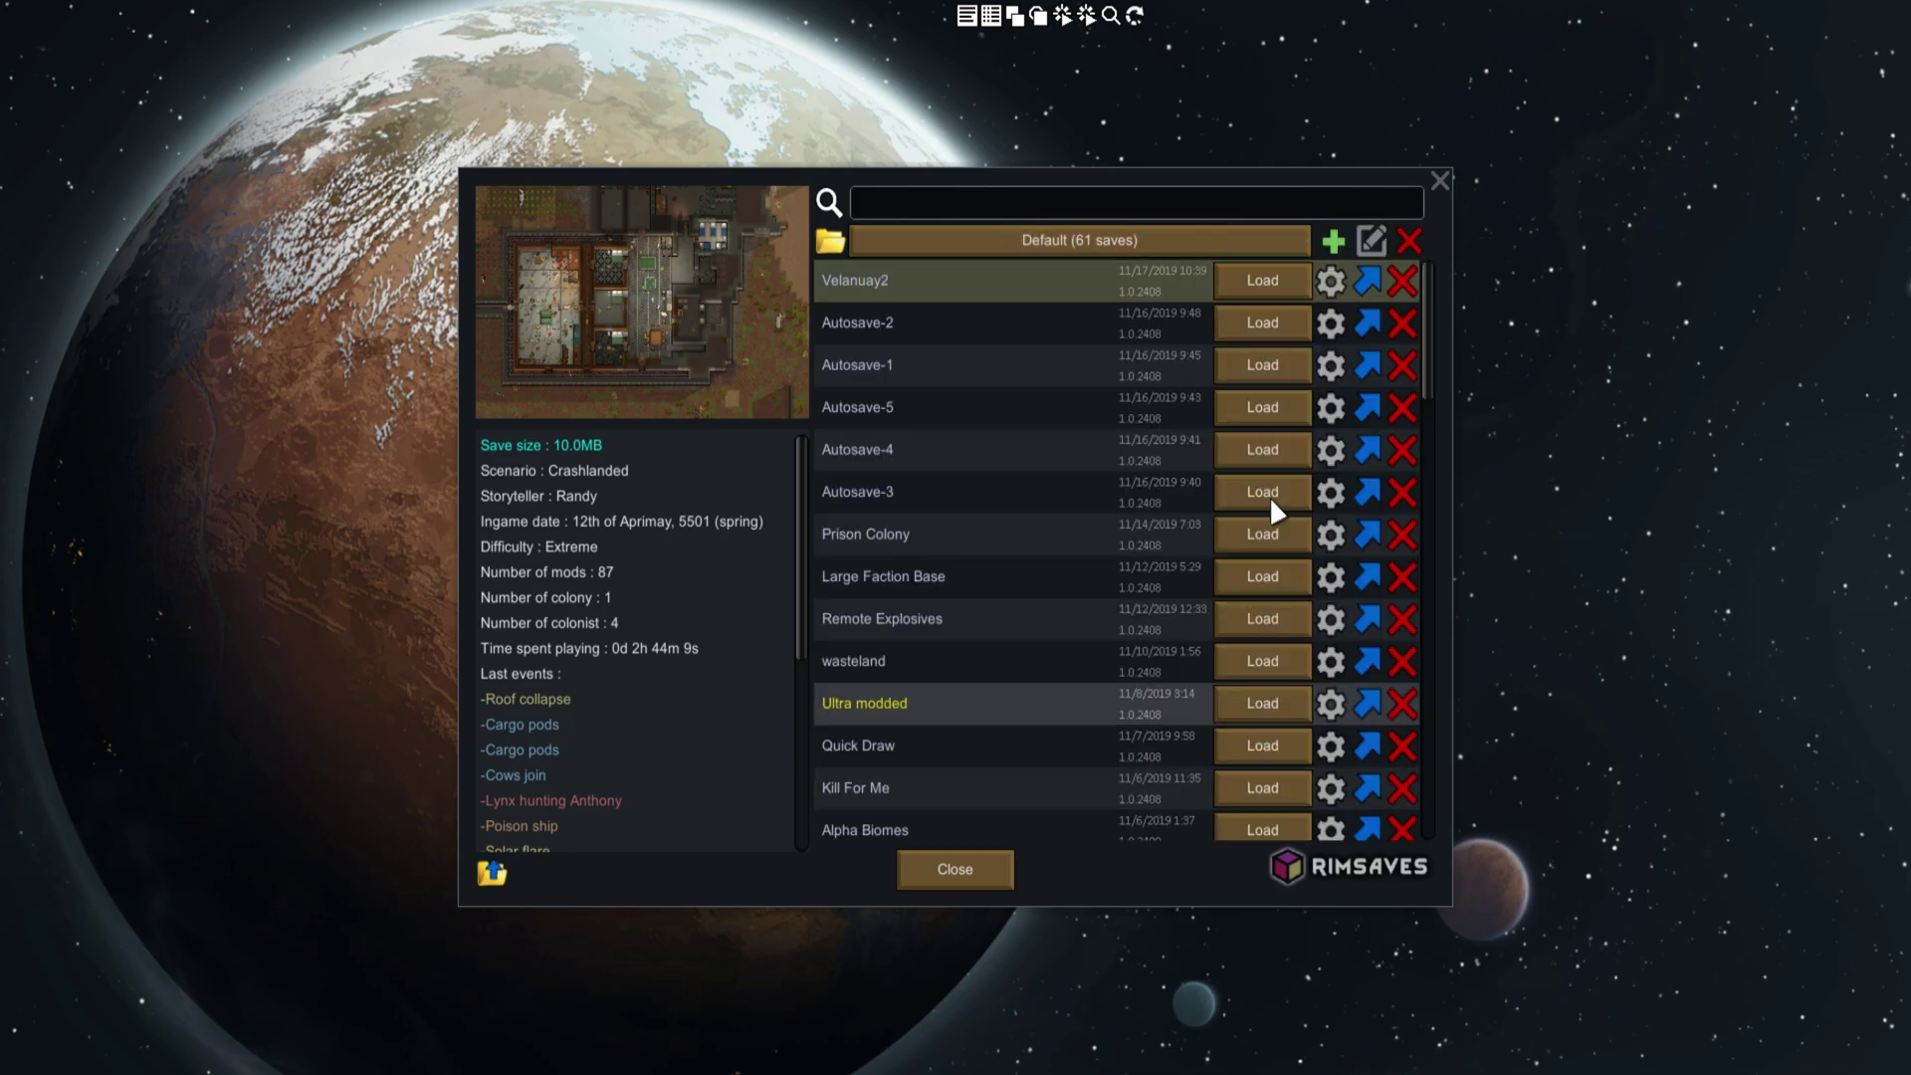
Step: Open the RimSaves settings, view the list of configurable mods and choose RimSaves from it
click(1310, 876)
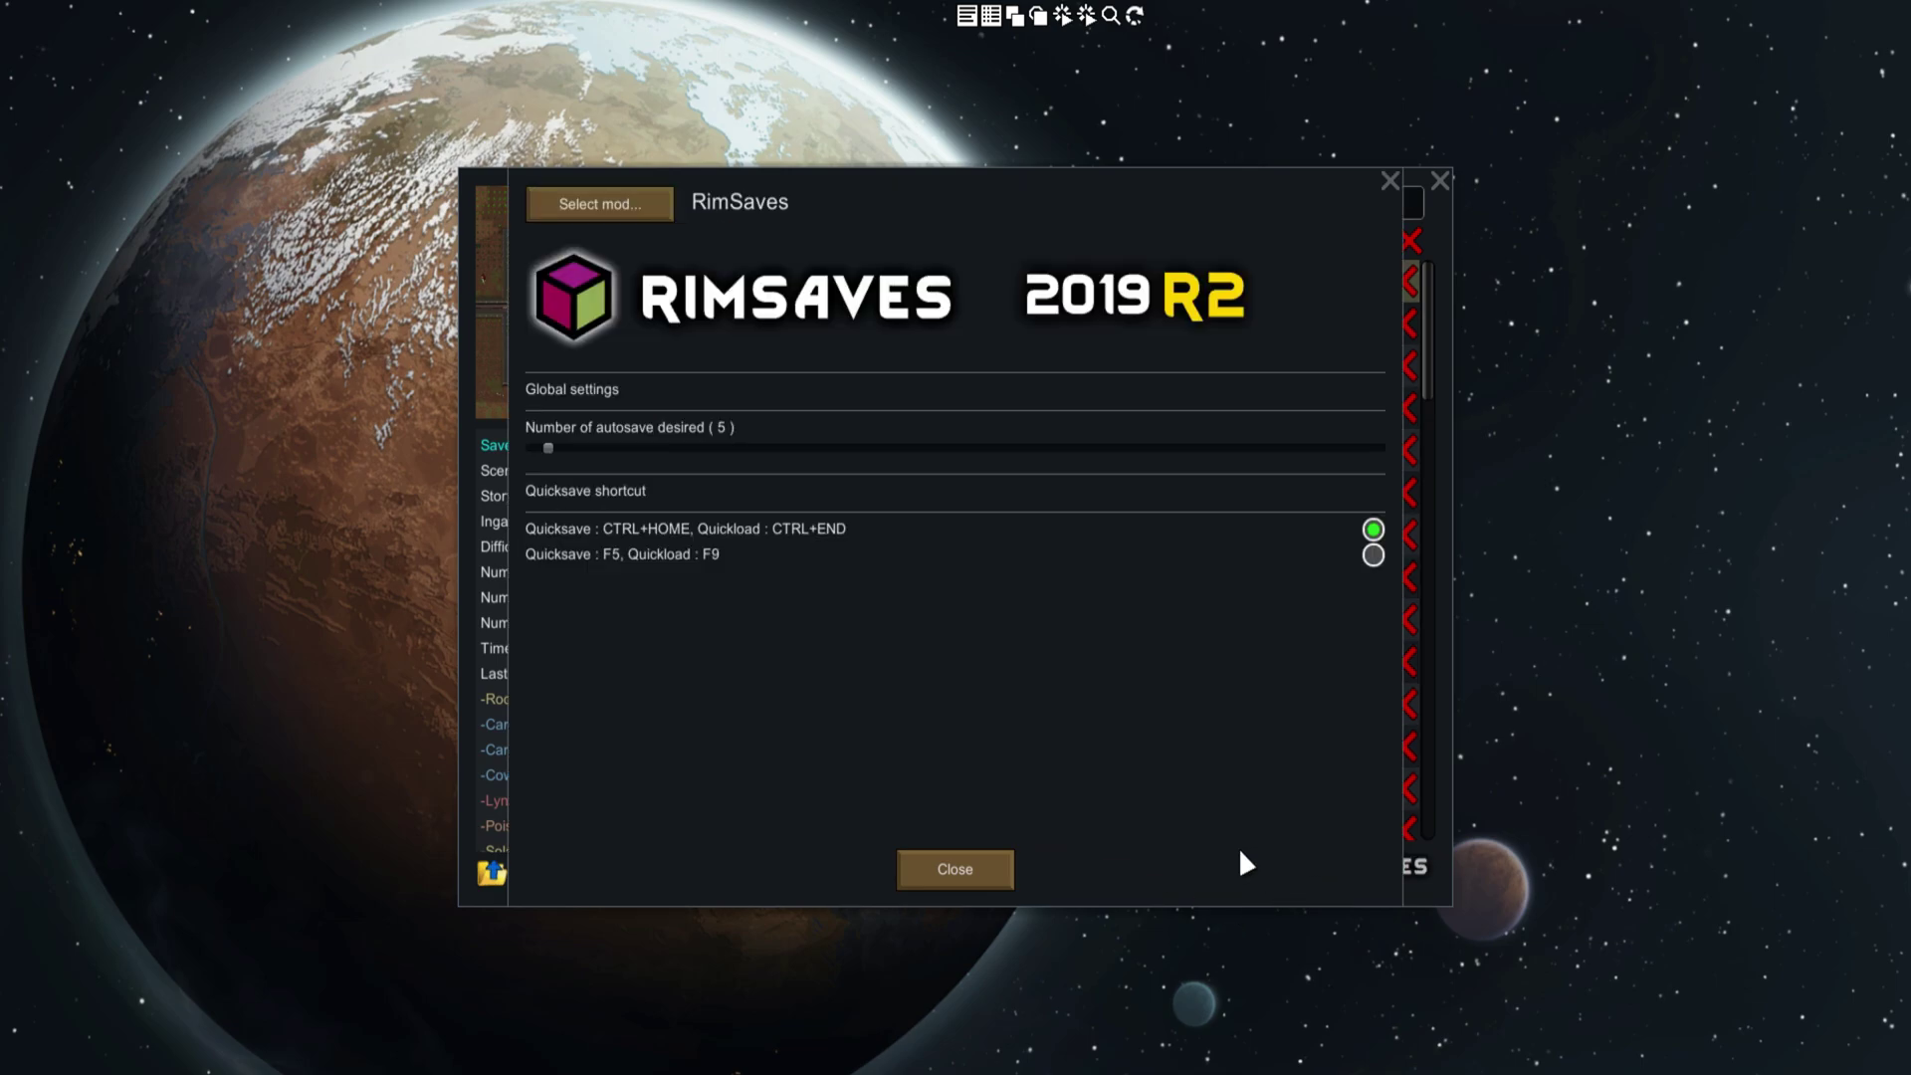
click(589, 213)
click(627, 199)
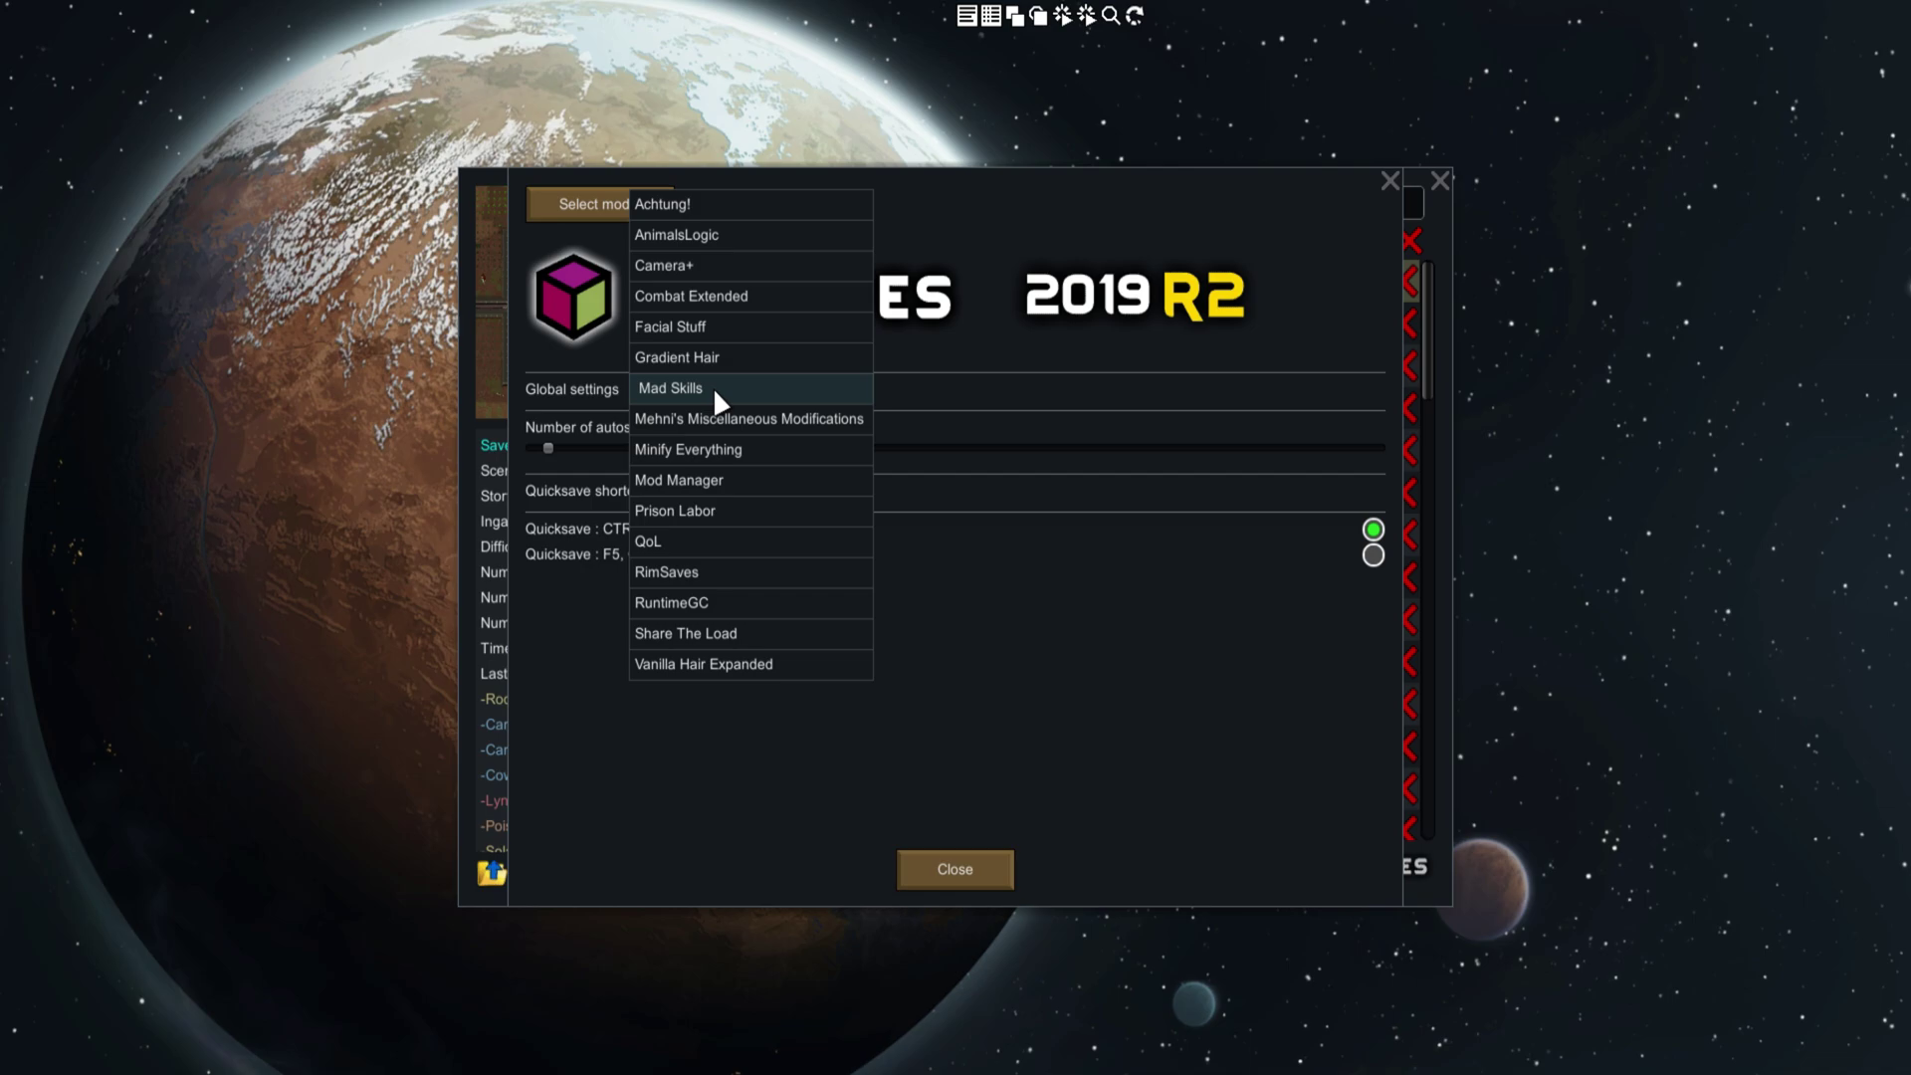
click(735, 574)
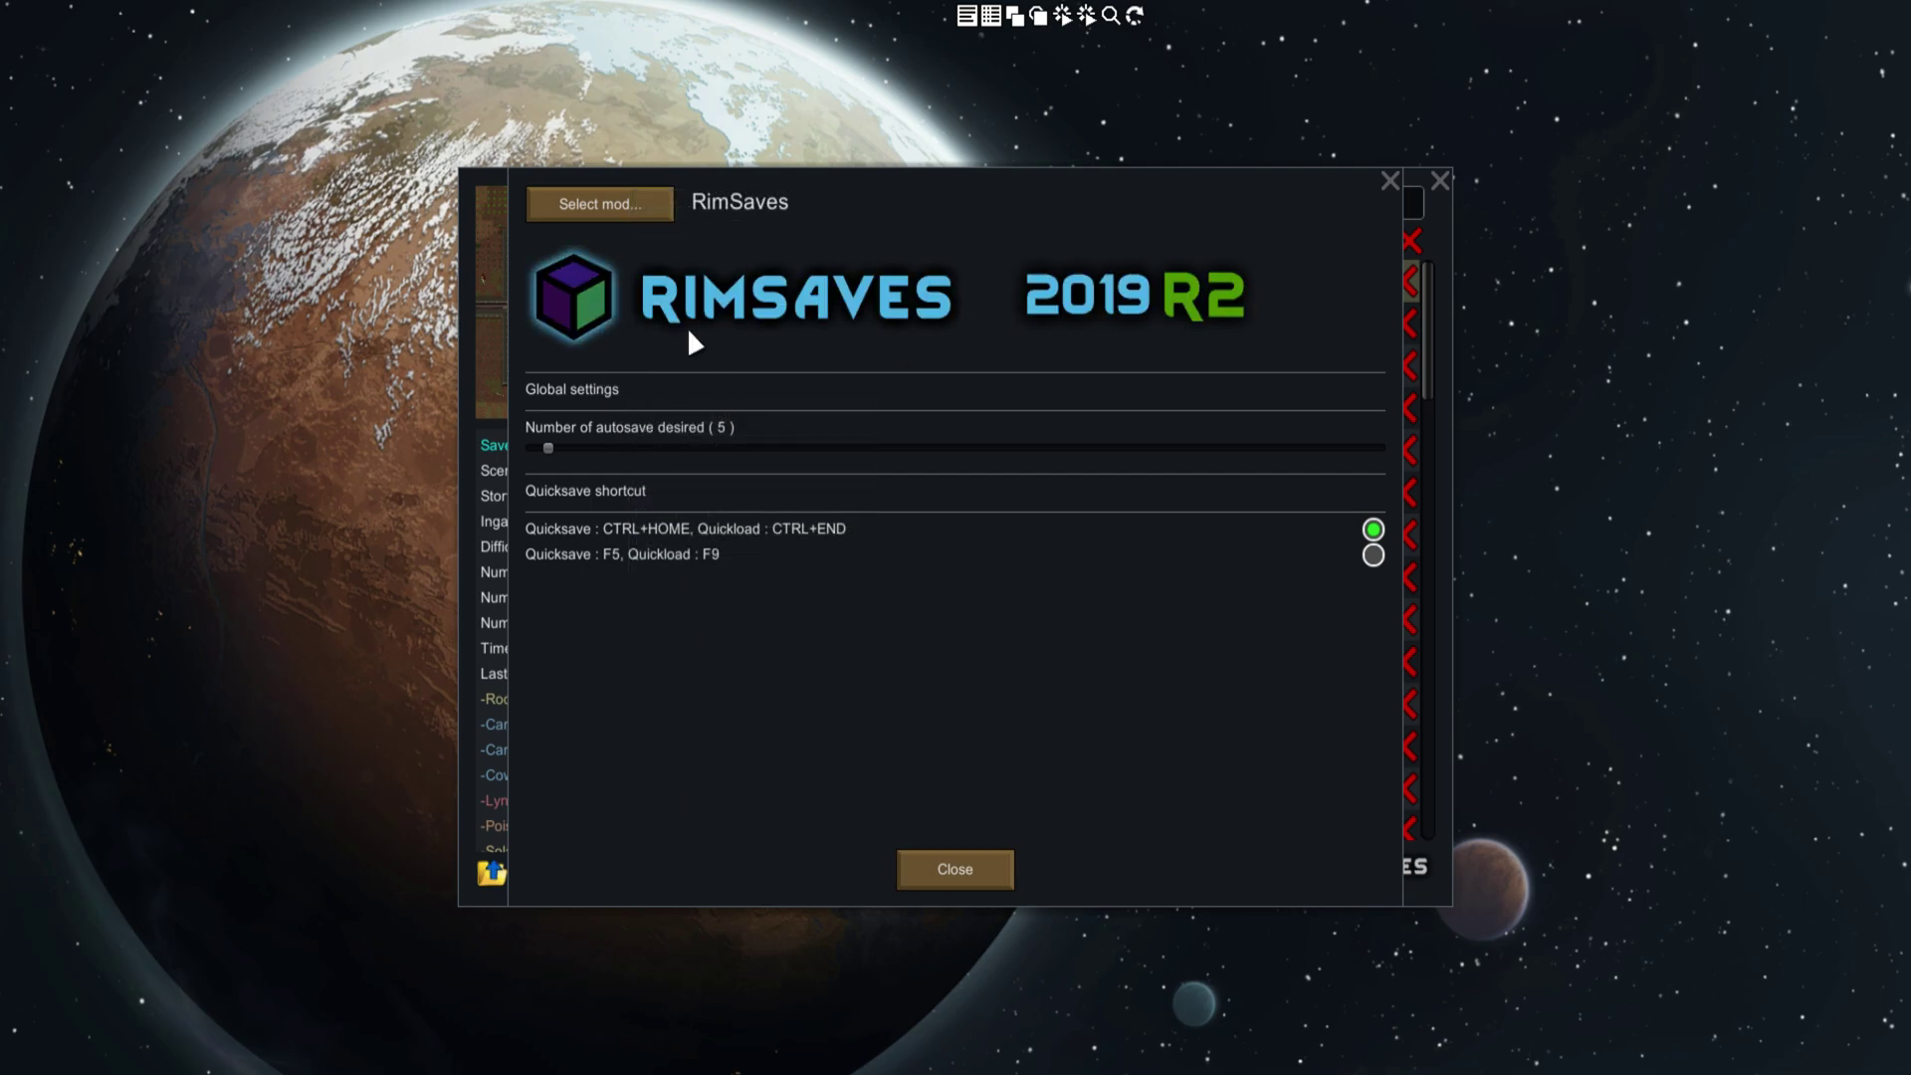
Step: Set the desired number of autosaves to 150 and close the RimSaves settings
drag(553, 456, 1544, 448)
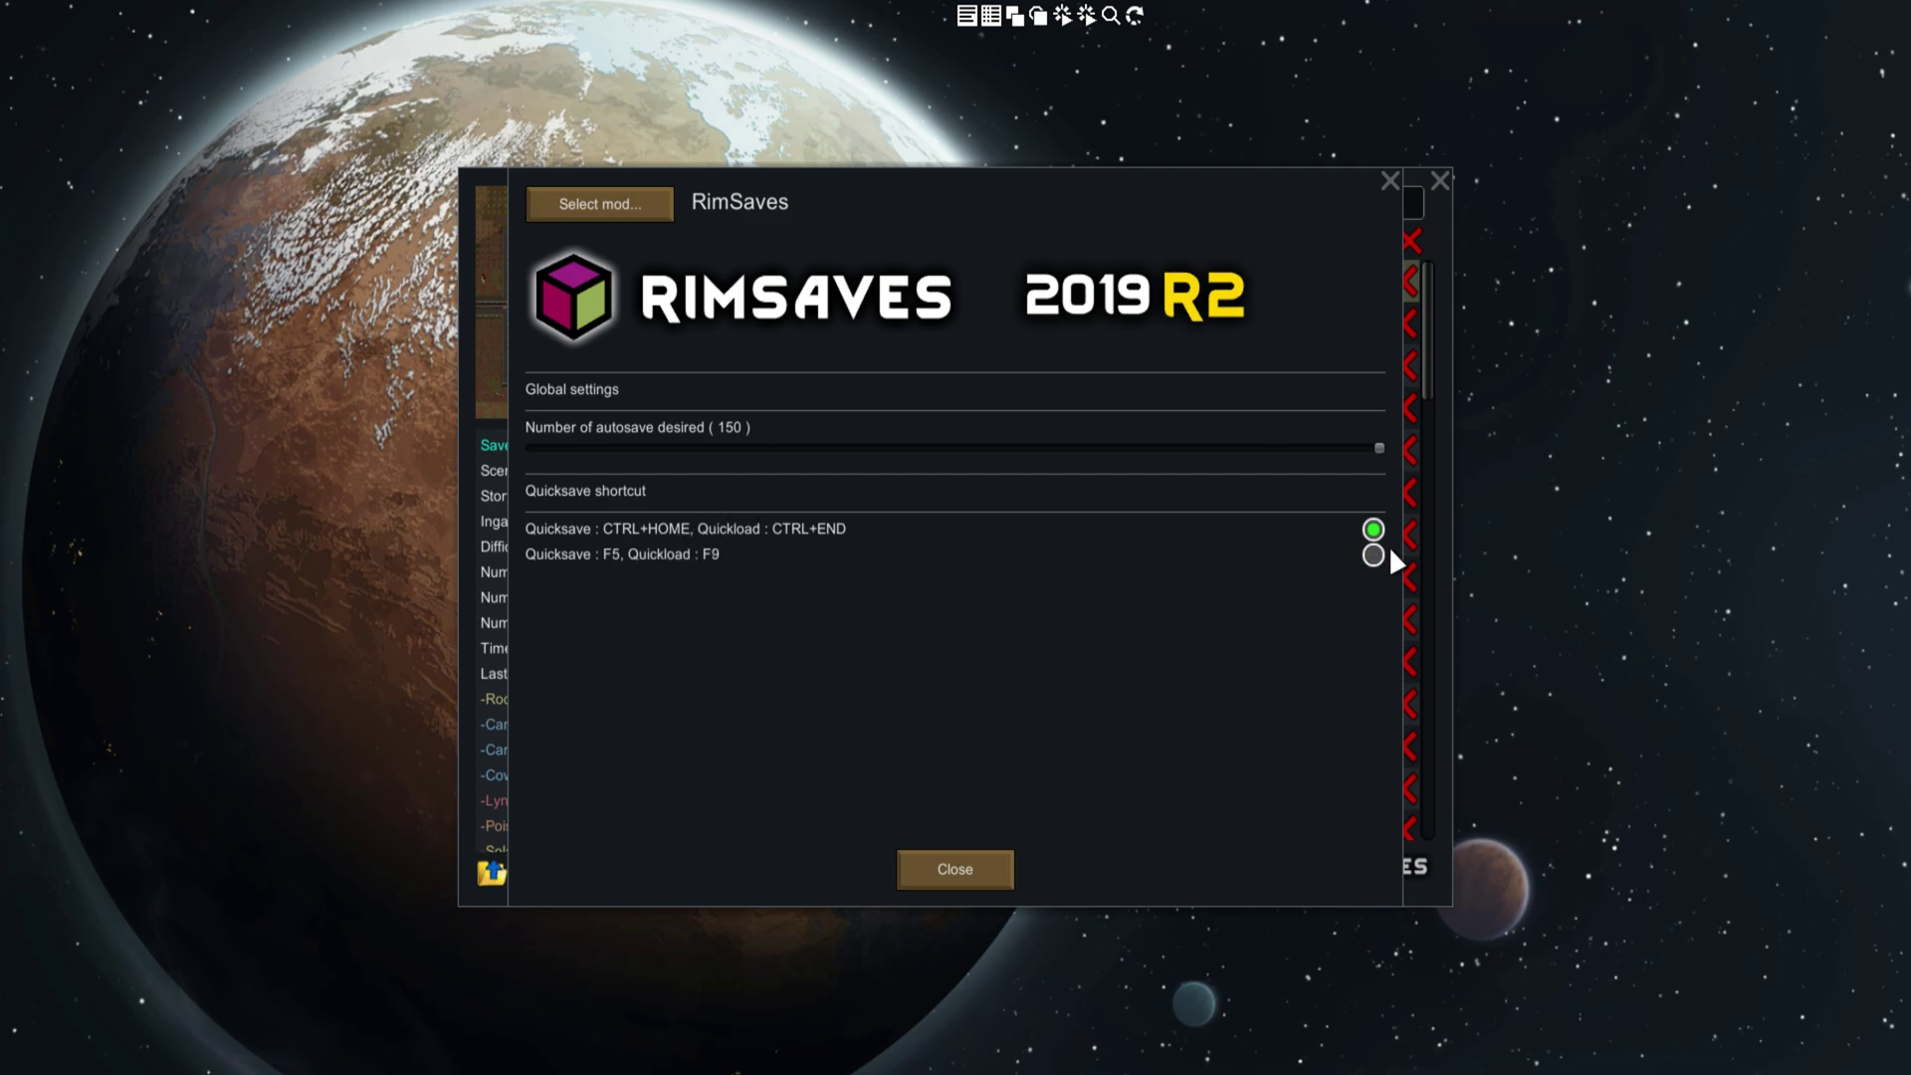
drag(1386, 447, 1555, 505)
click(1003, 858)
Step: Look through the saves in the Default folder and close the saved games list
scroll(1036, 431, down, 2)
scroll(994, 337, up, 2)
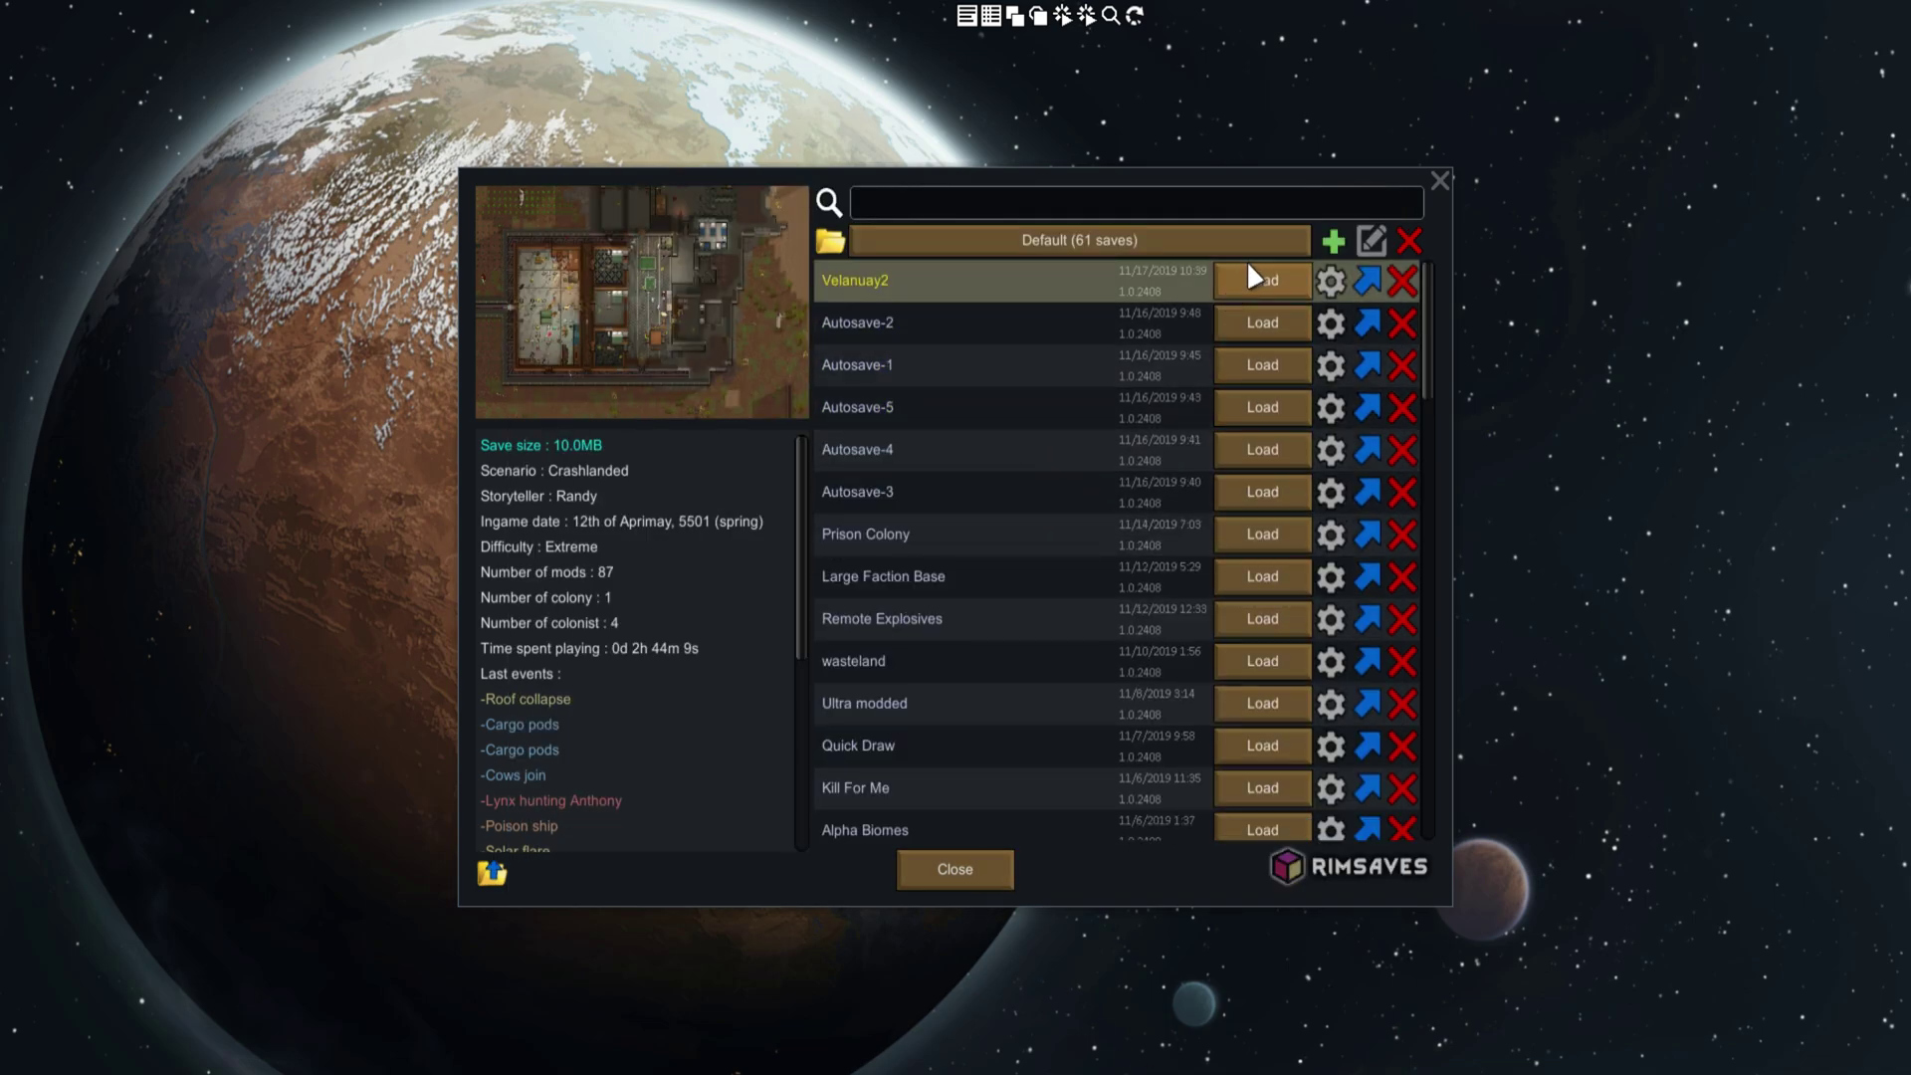
scroll(1102, 502, down, 3)
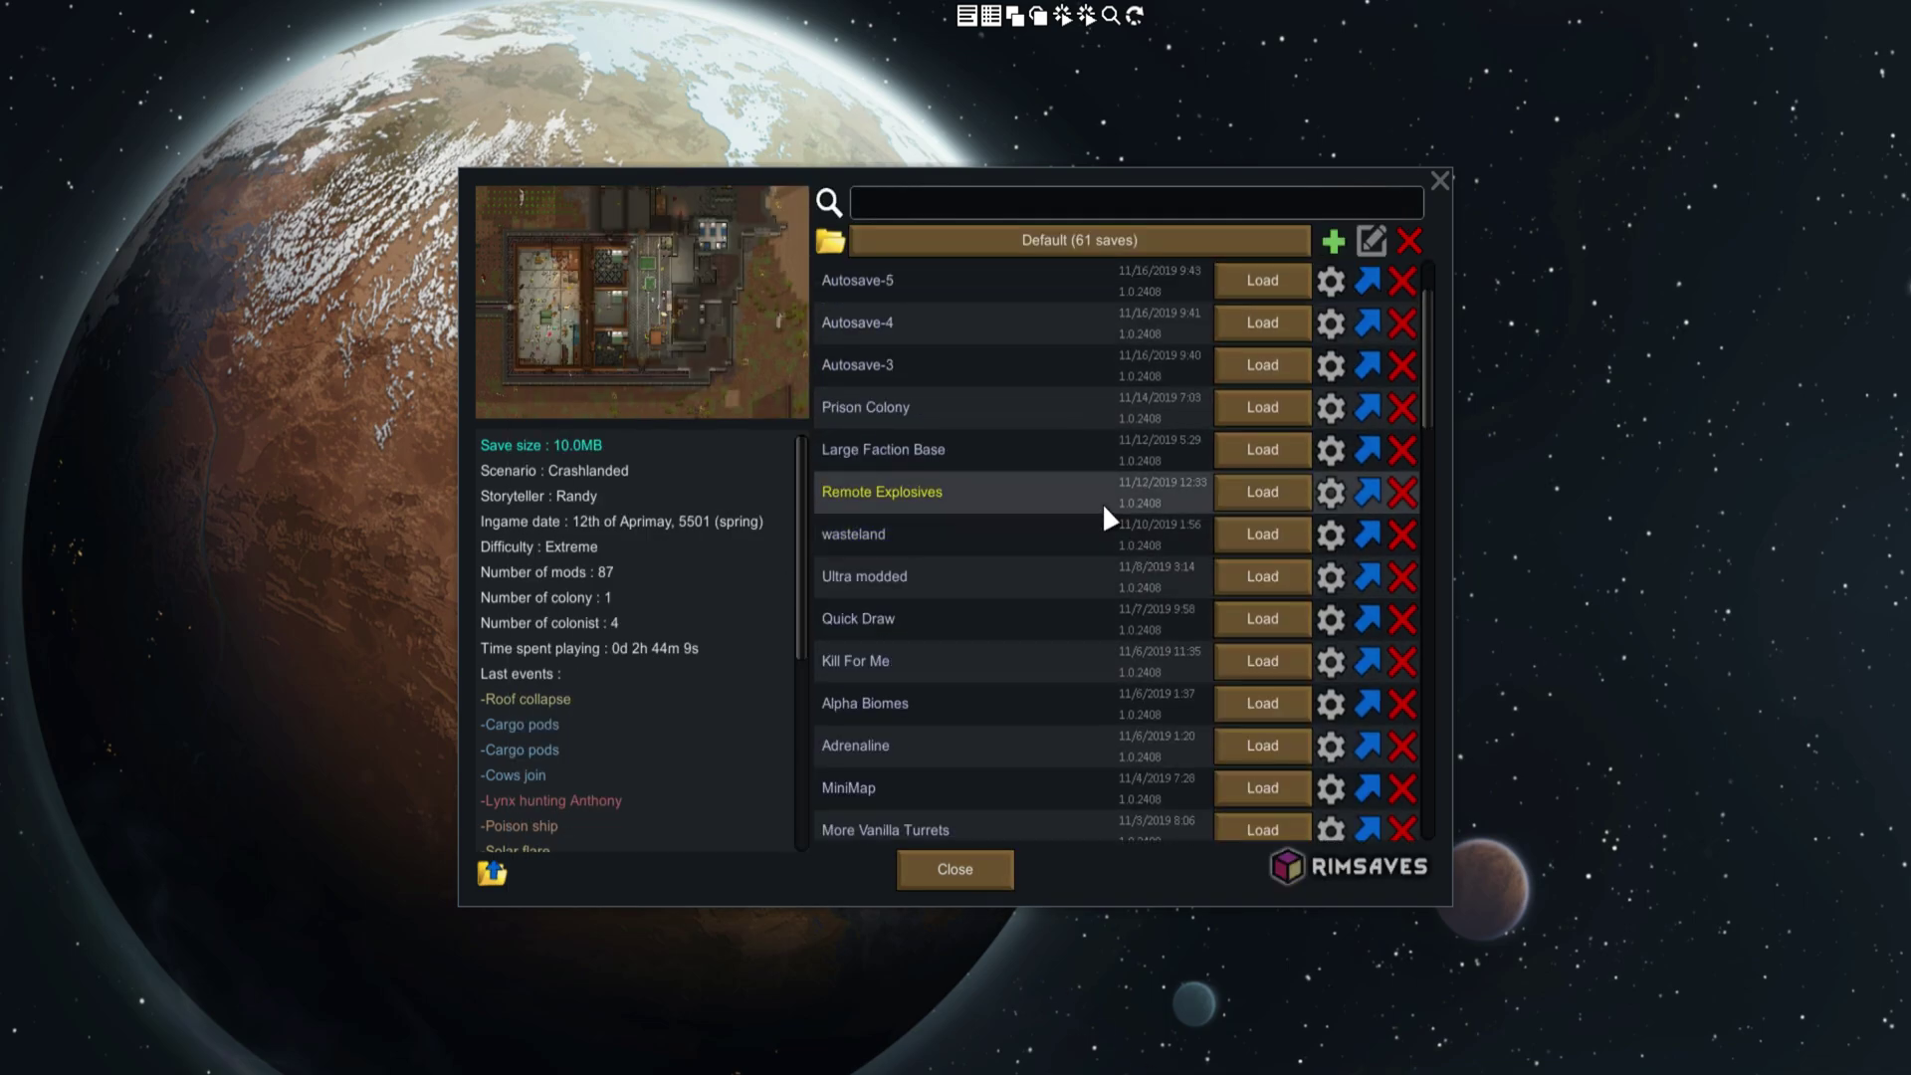
scroll(1105, 510, up, 3)
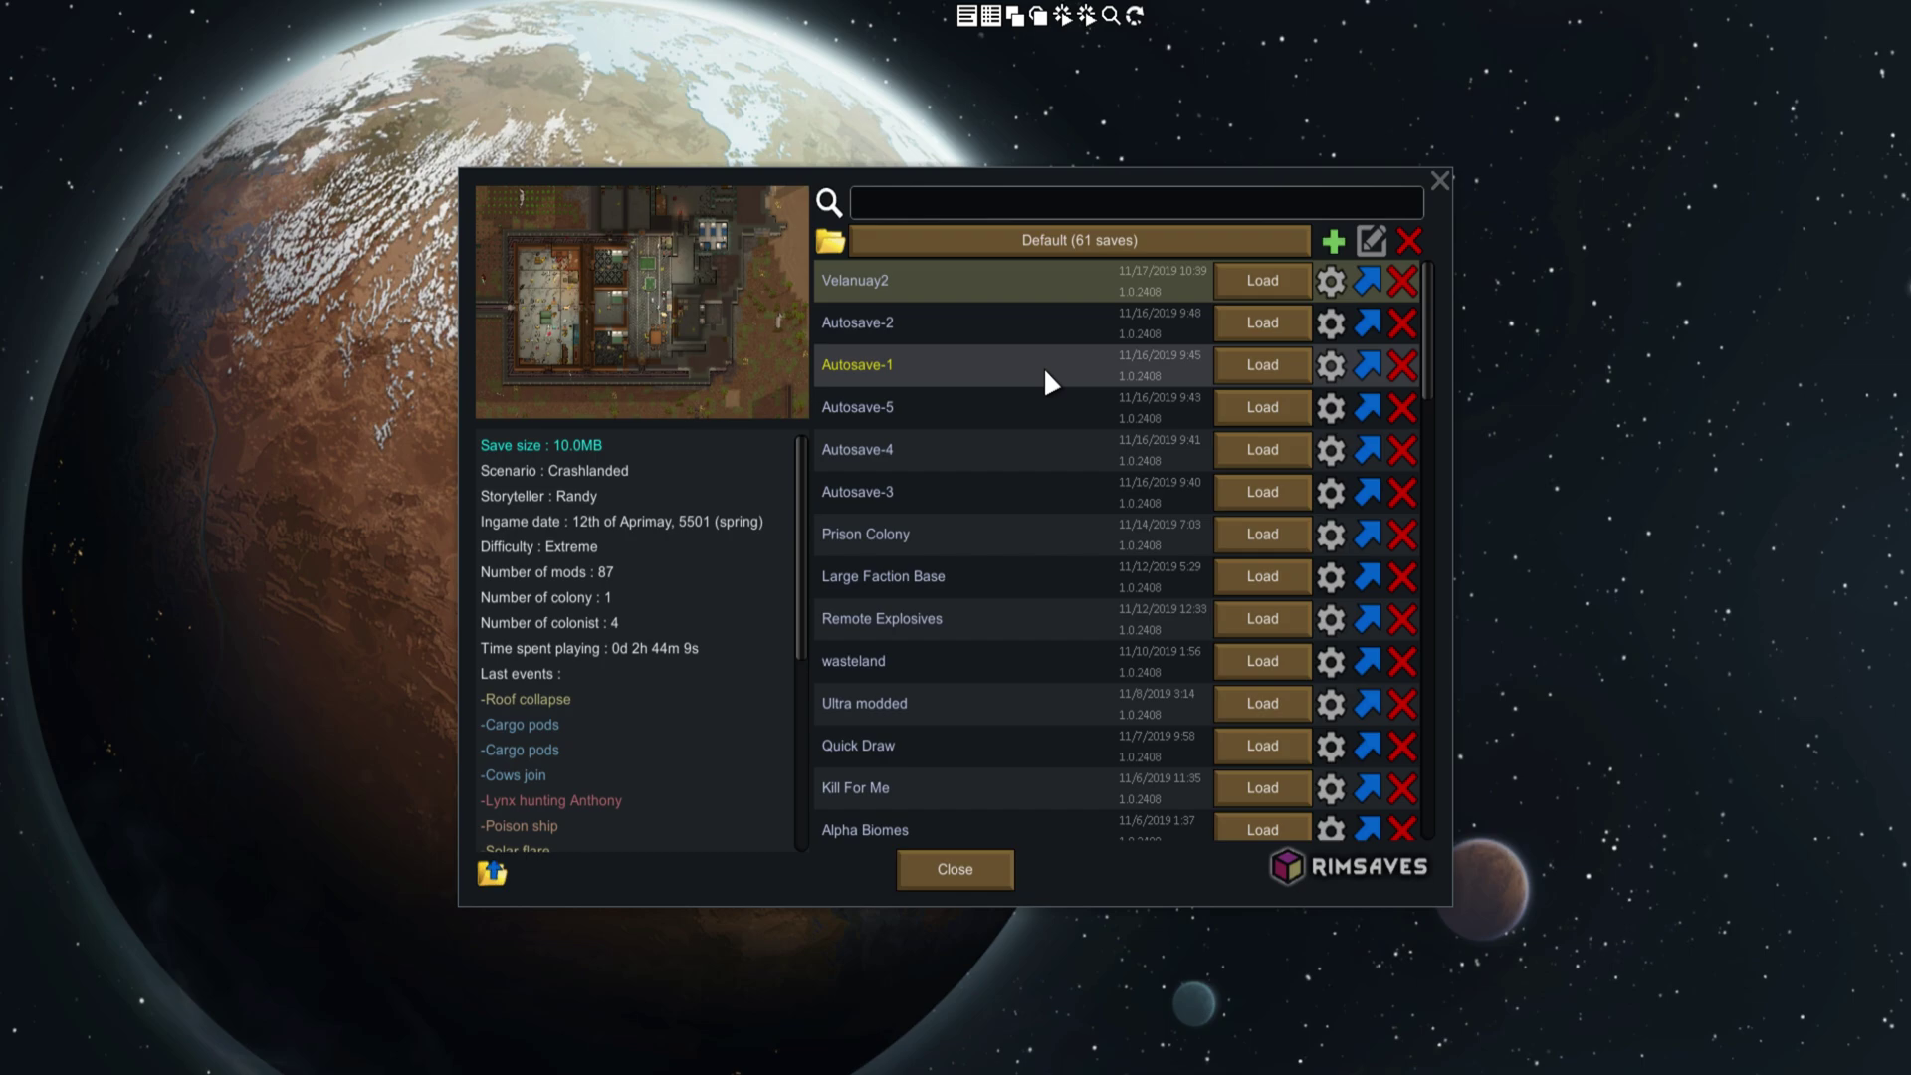
scroll(1043, 366, down, 3)
scroll(1055, 619, up, 3)
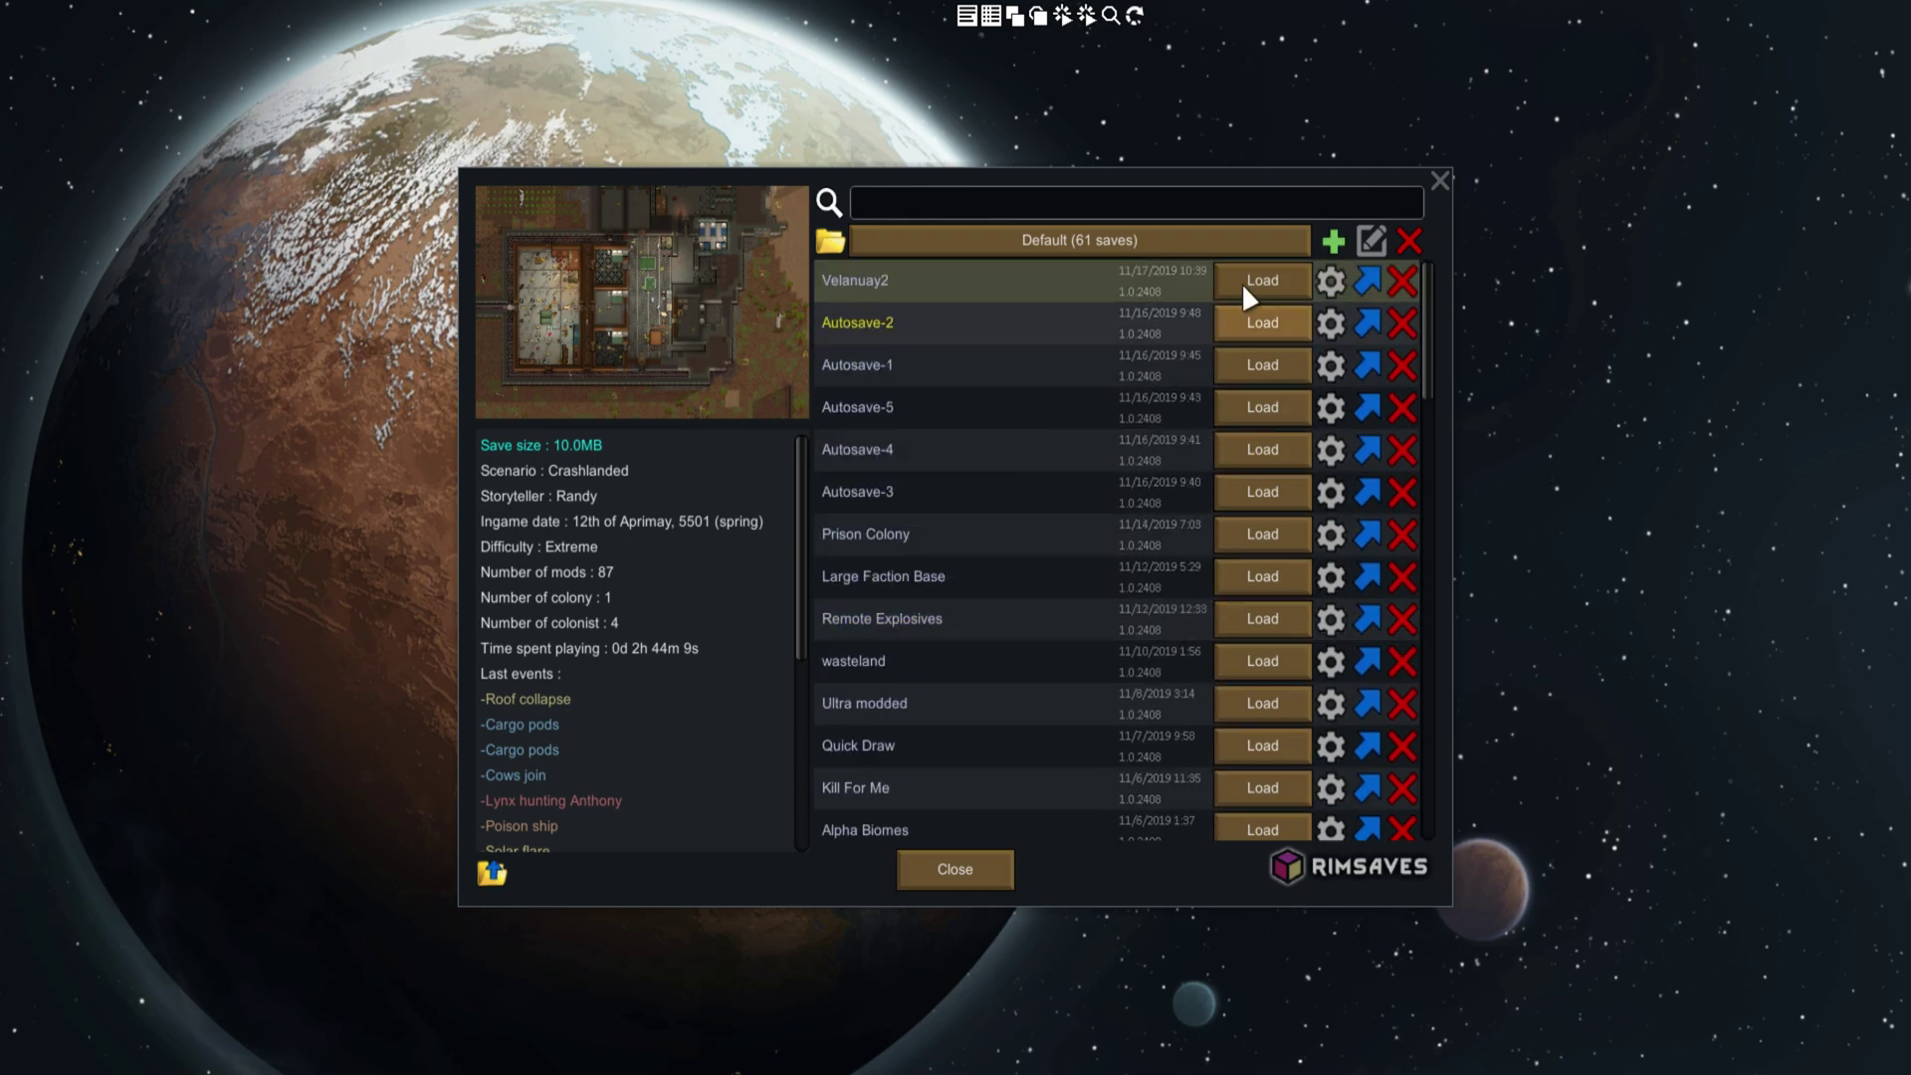
click(981, 870)
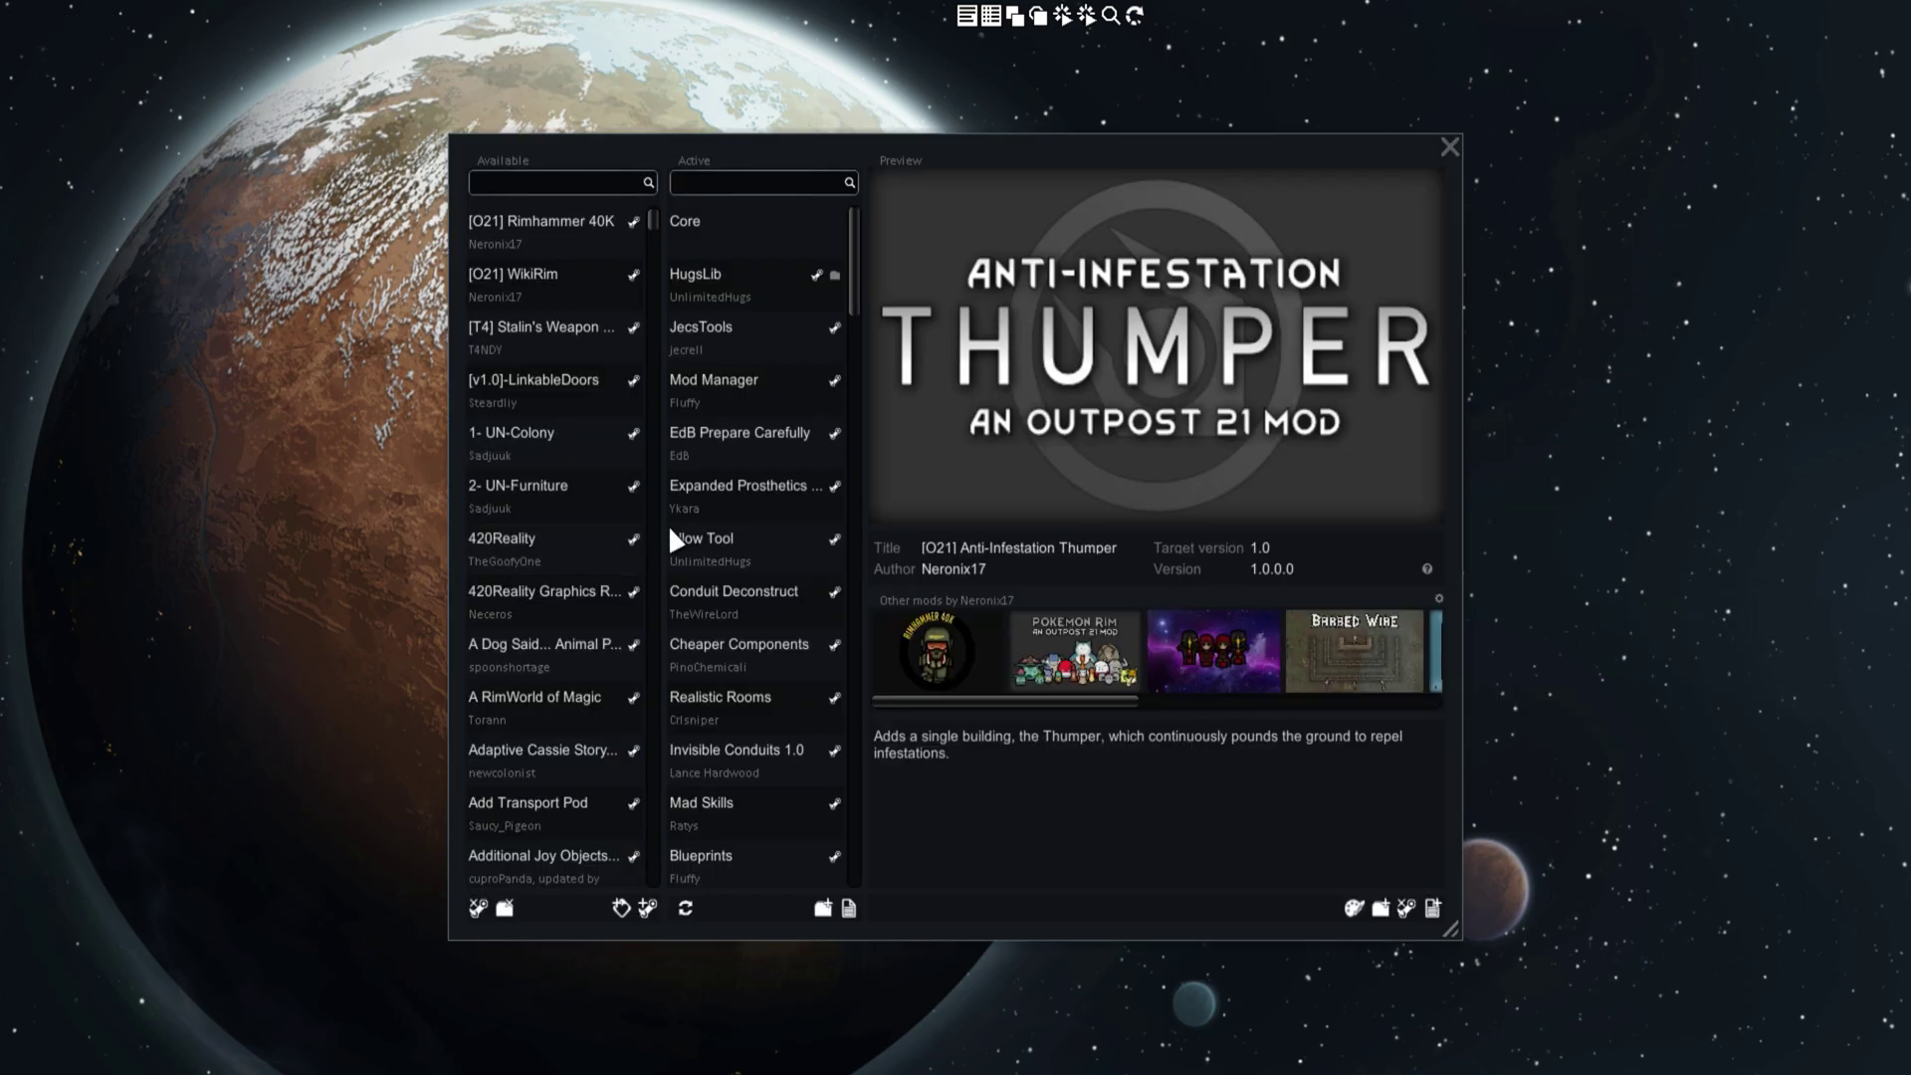
Step: Filter the active mods by "save", hide the non-matching entries and show the details of RimSaves
scroll(756, 418, down, 5)
click(752, 181)
text(save)
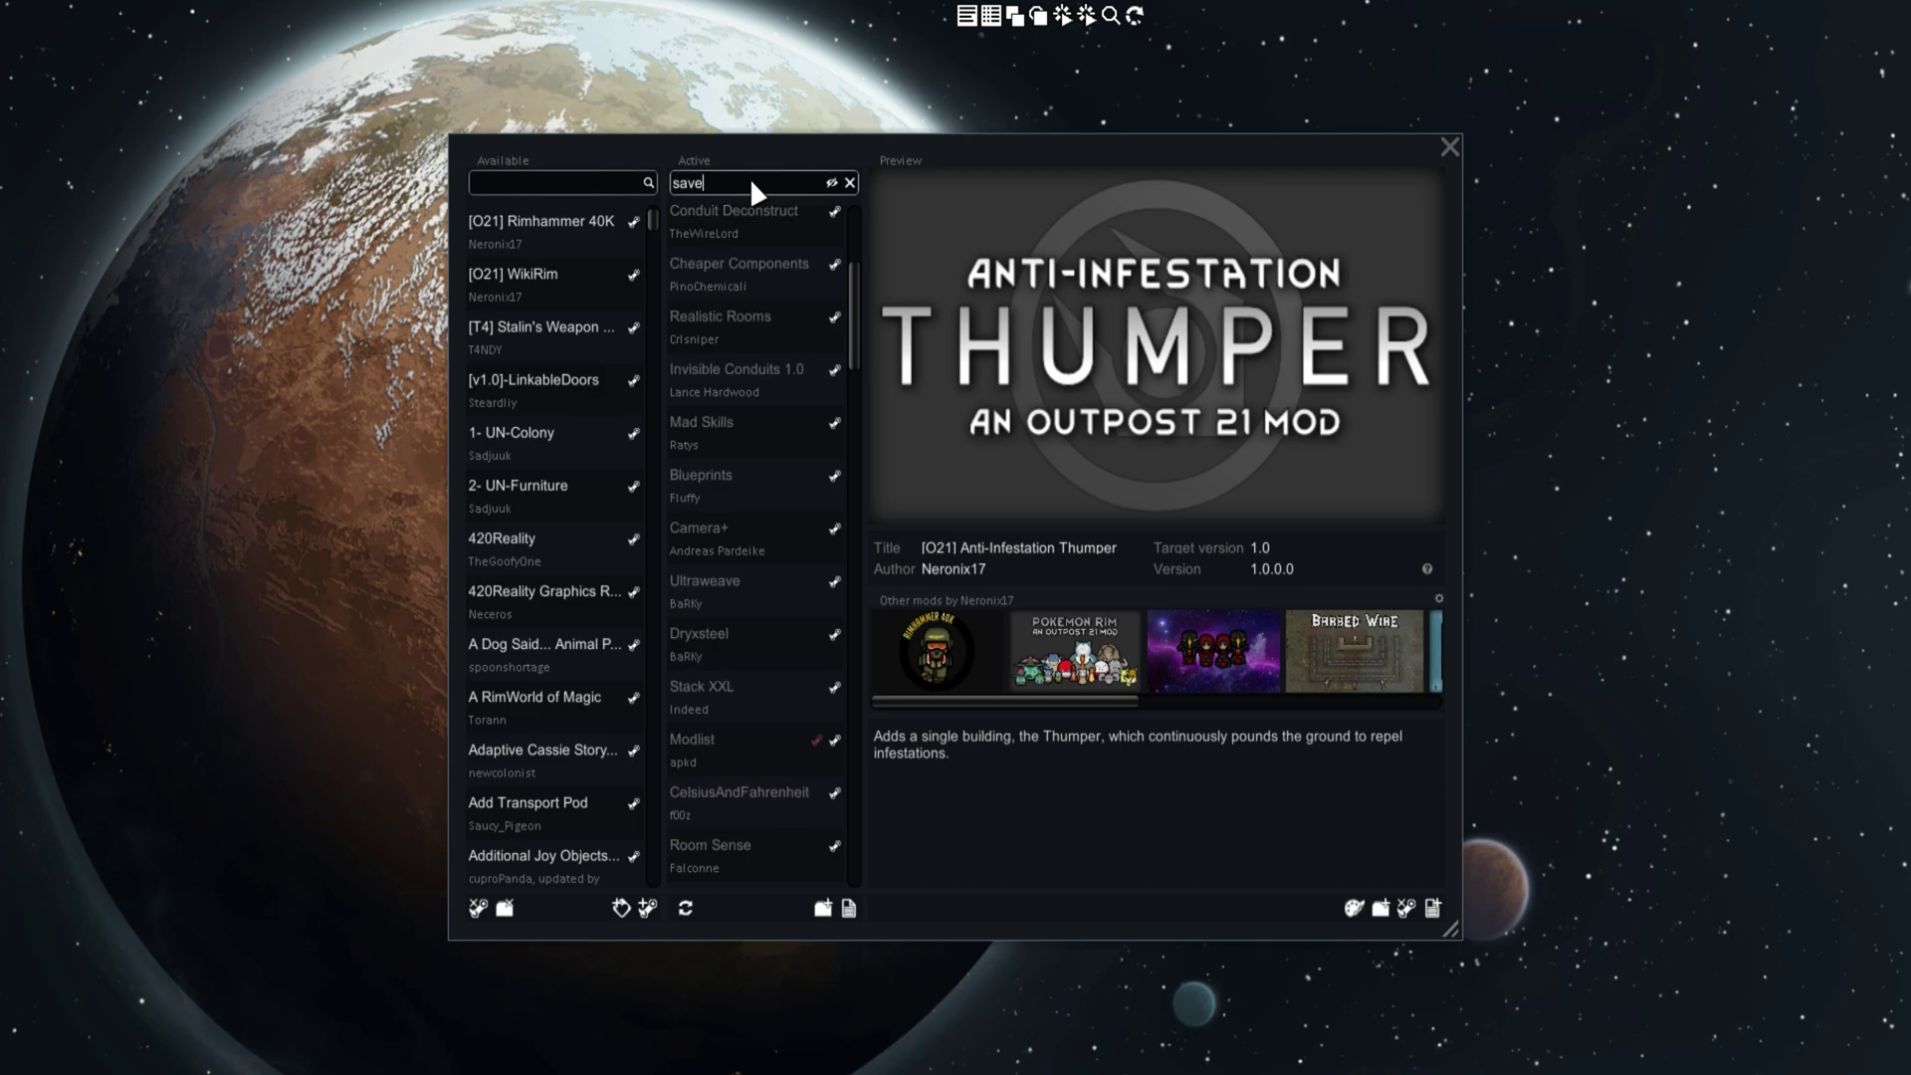
click(833, 183)
click(732, 240)
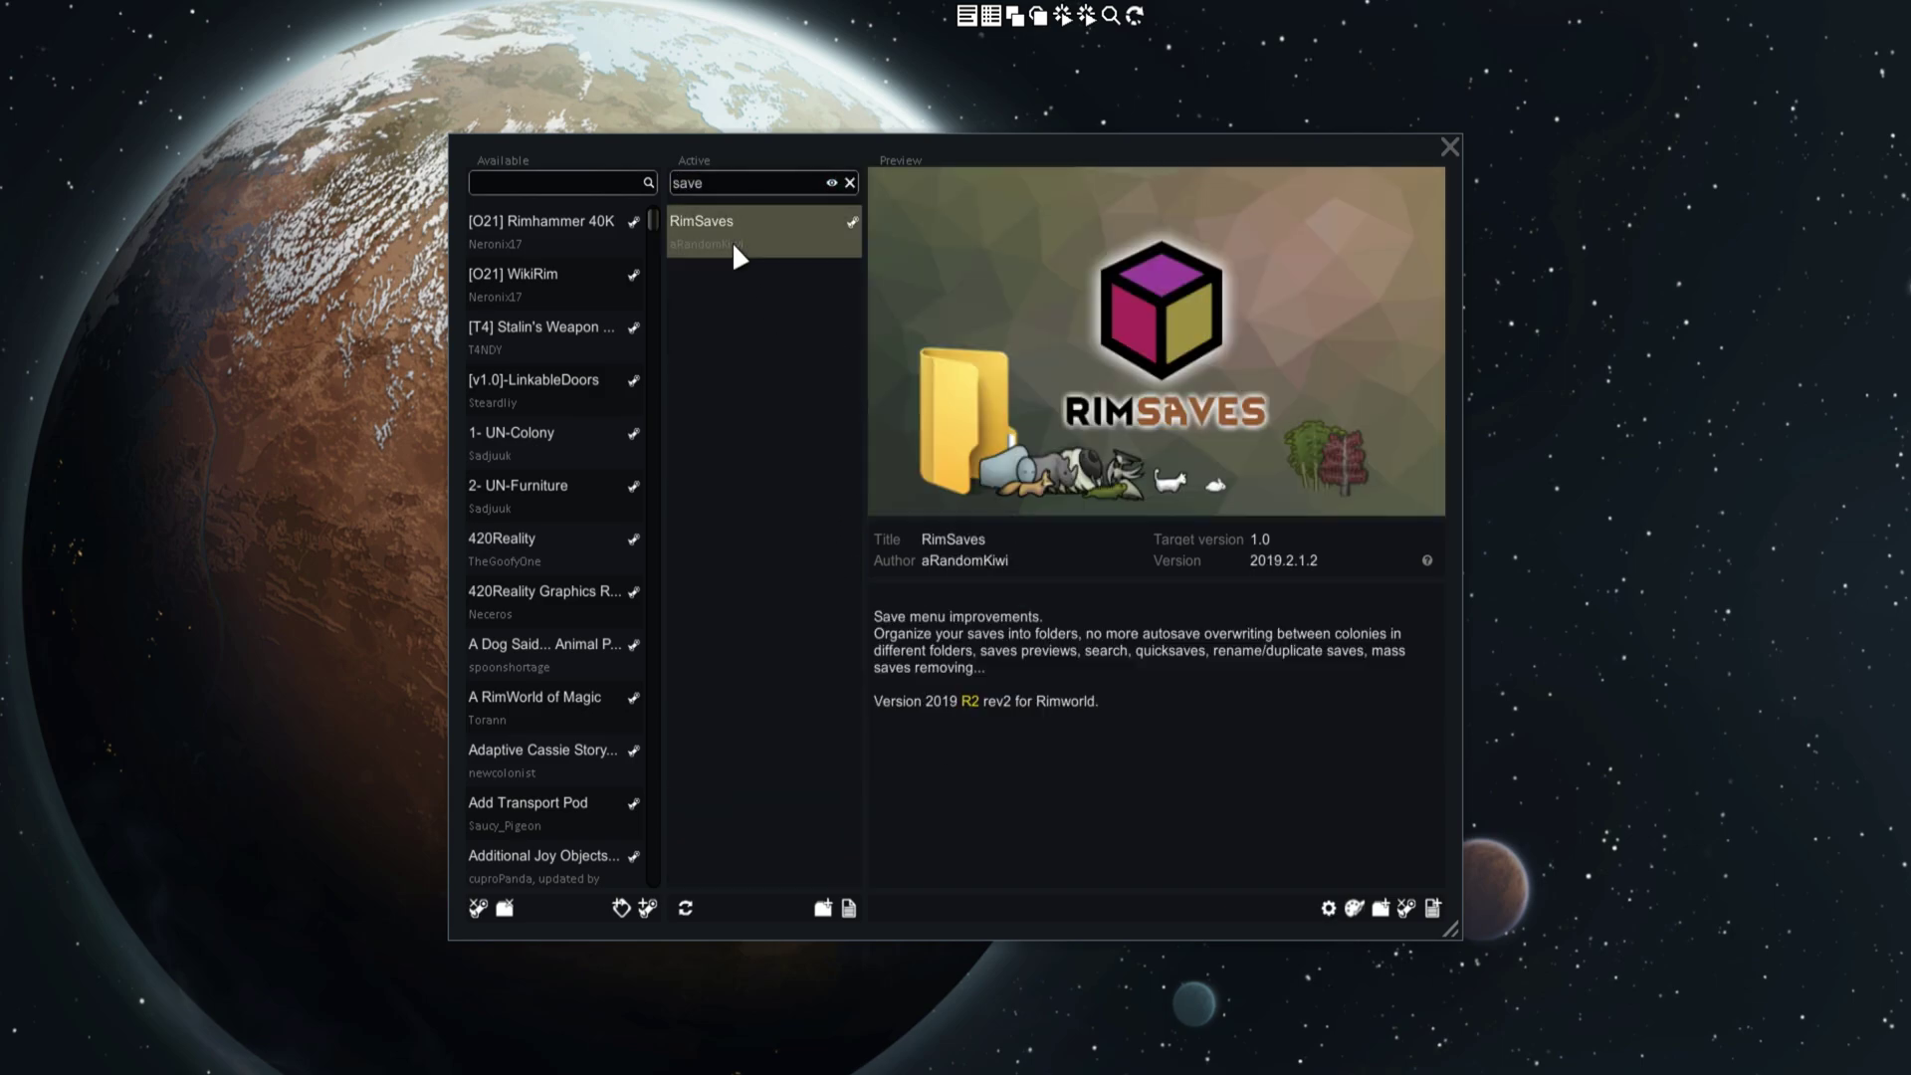